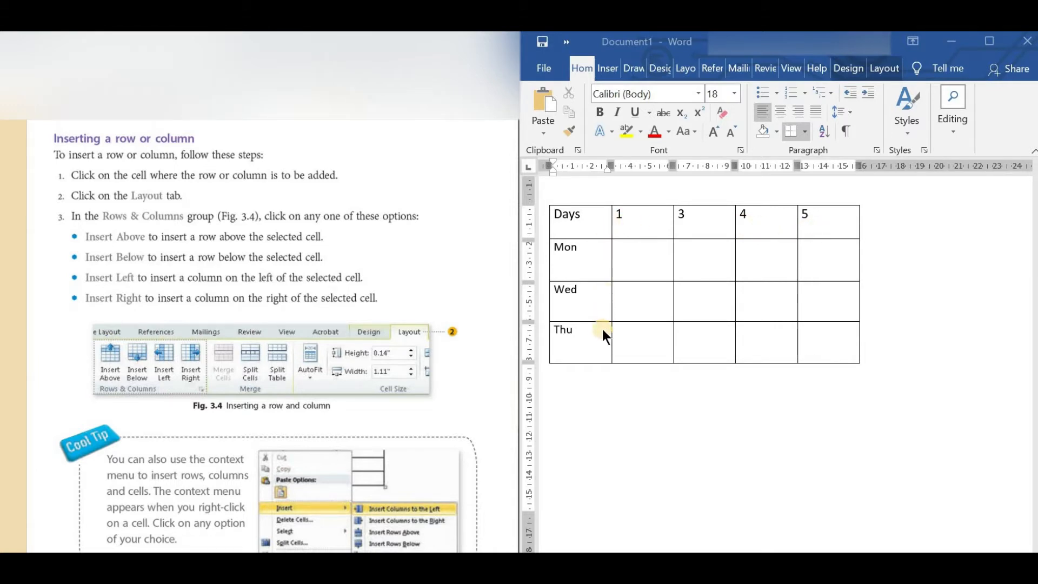
left_click(710, 433)
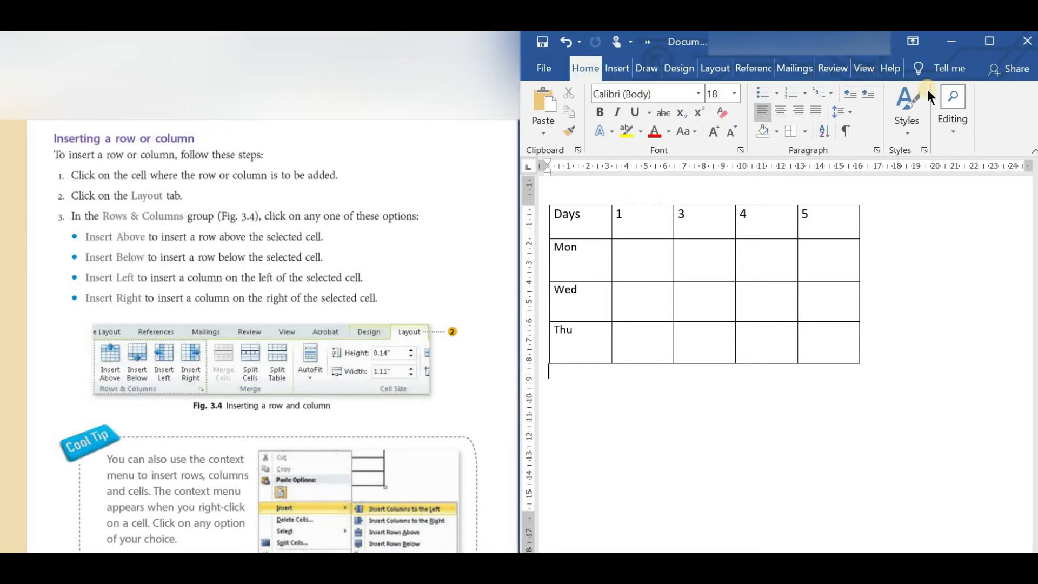
left_click(652, 227)
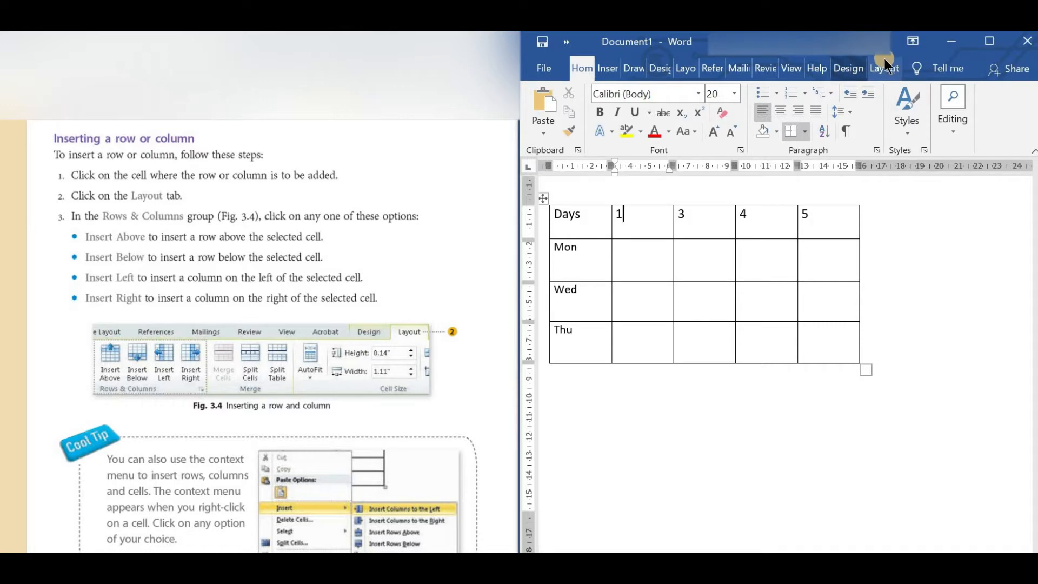
left_click(988, 42)
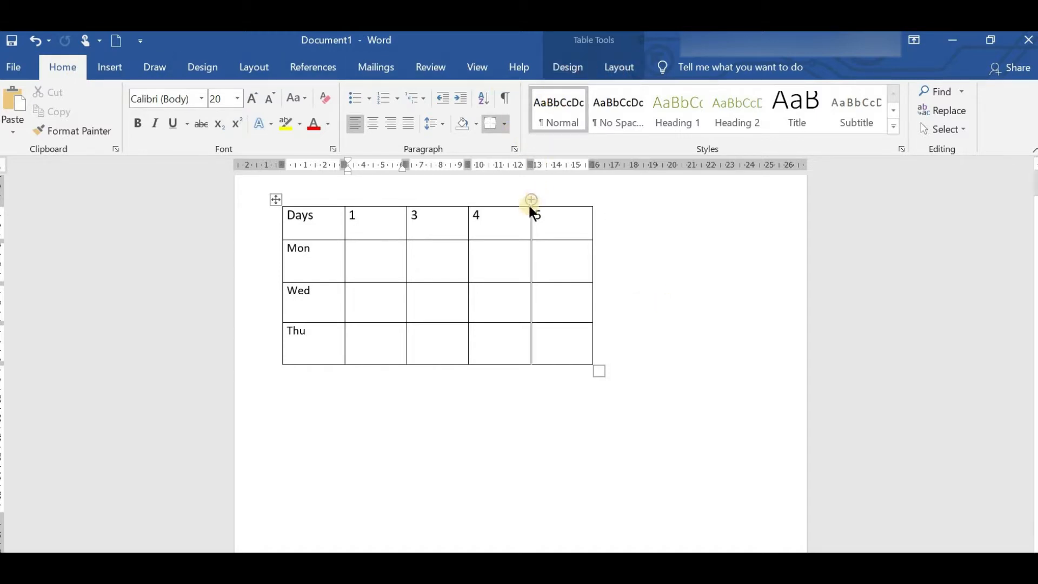
left_click(533, 458)
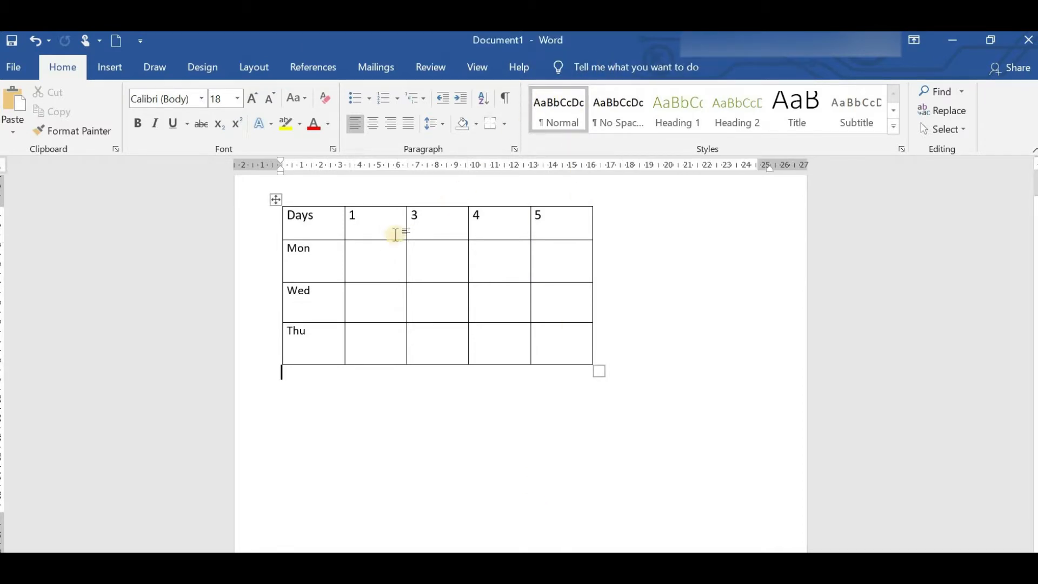
left_click(382, 260)
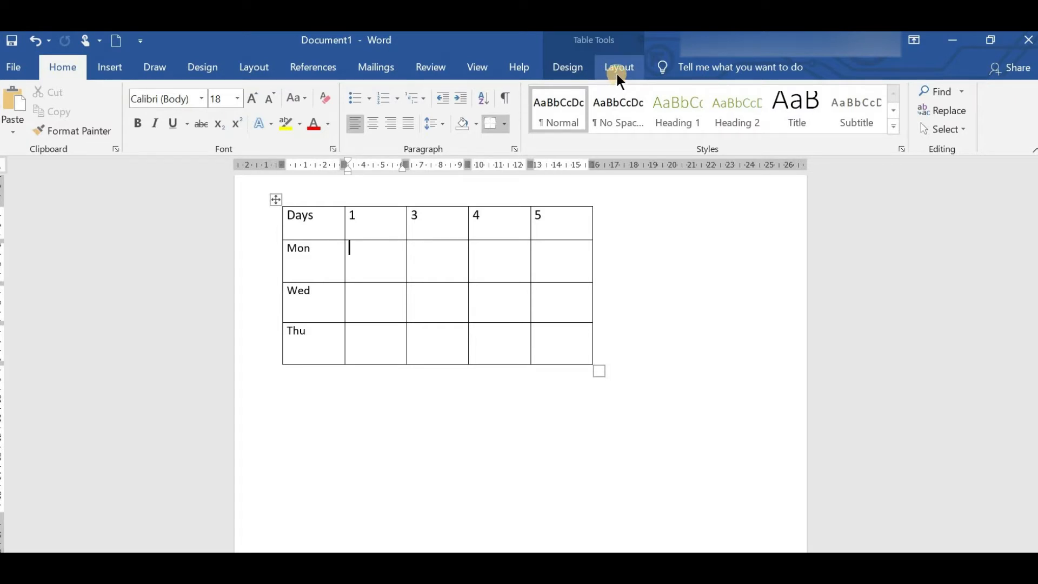
left_click(989, 44)
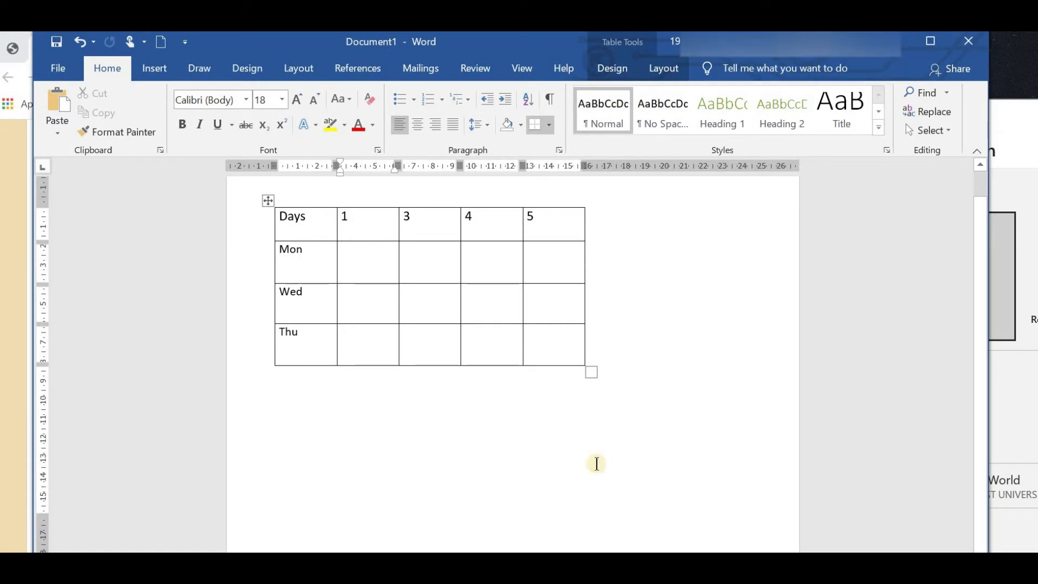
key("super+Right")
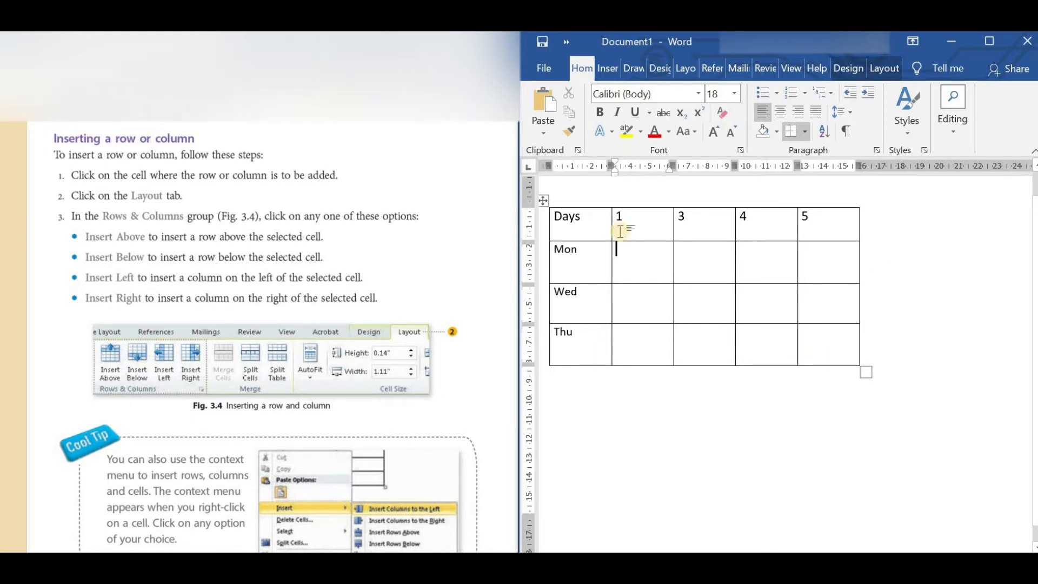
Insert a row above the Wed row and label its first cell "Tue".
left_click(589, 297)
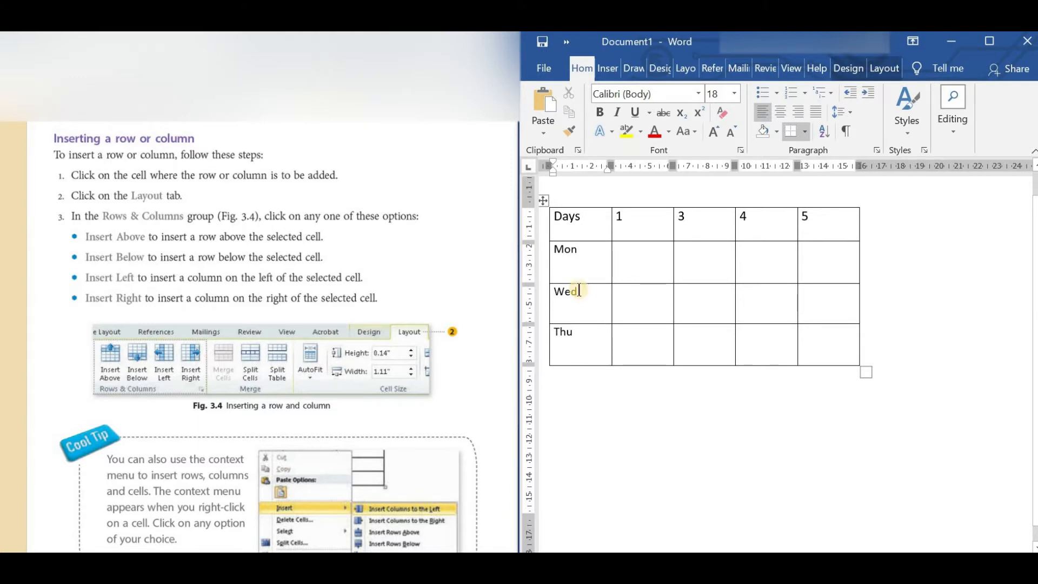
left_click(887, 71)
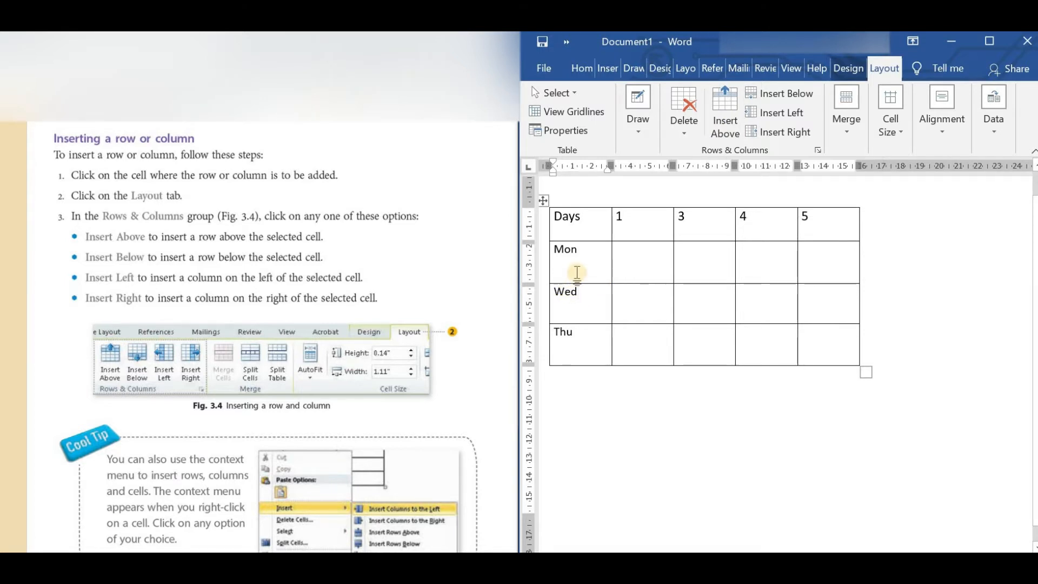
left_click(722, 127)
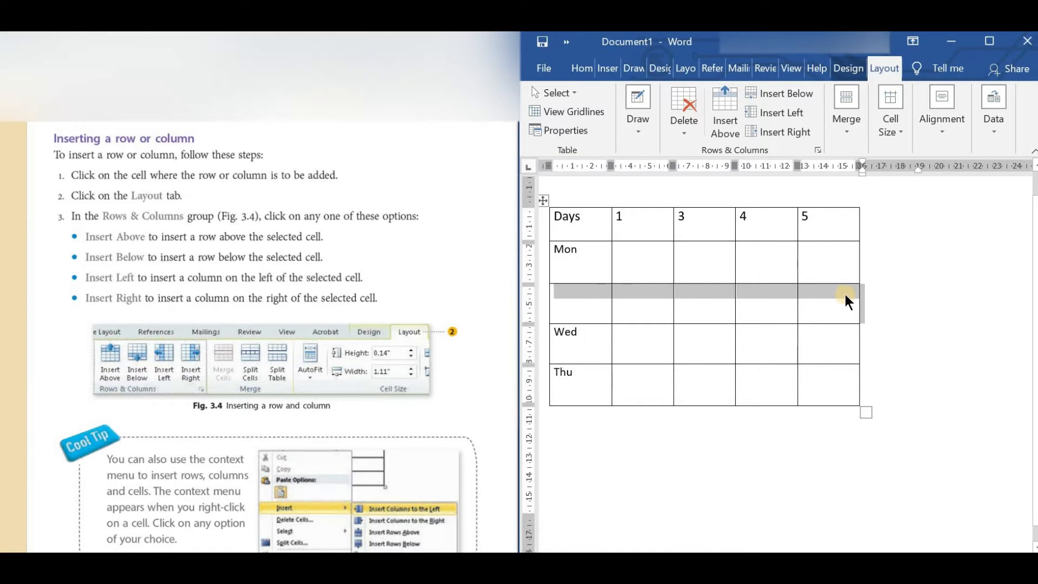
left_click(564, 287)
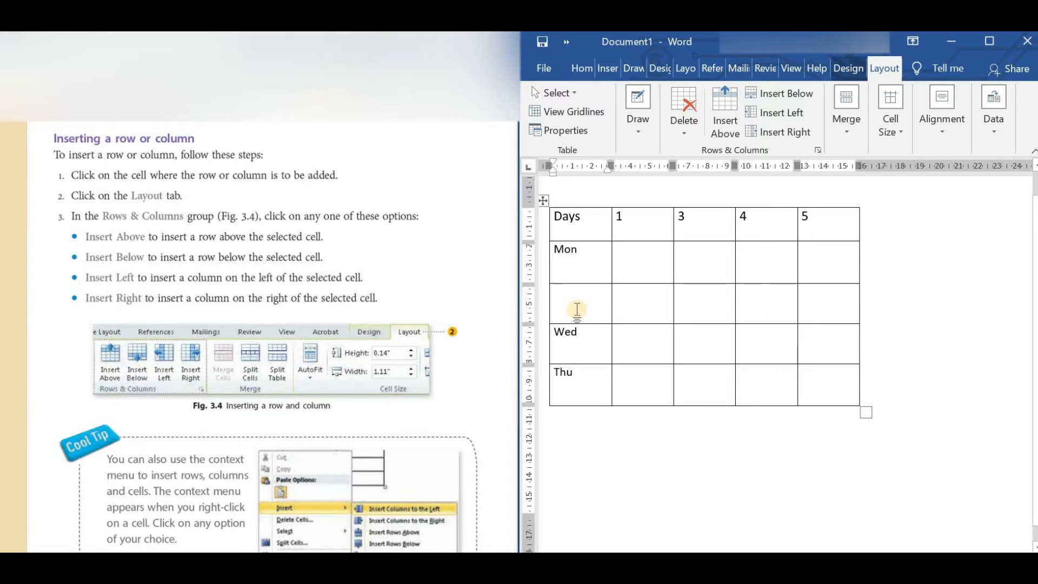
type("tue")
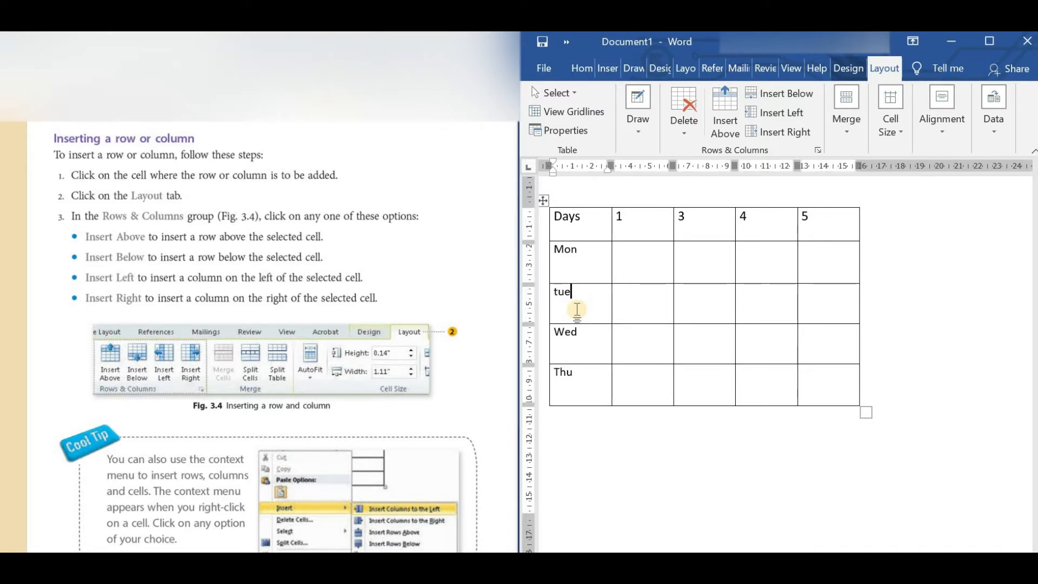
left_click(559, 294)
key("BackSpace")
type("T")
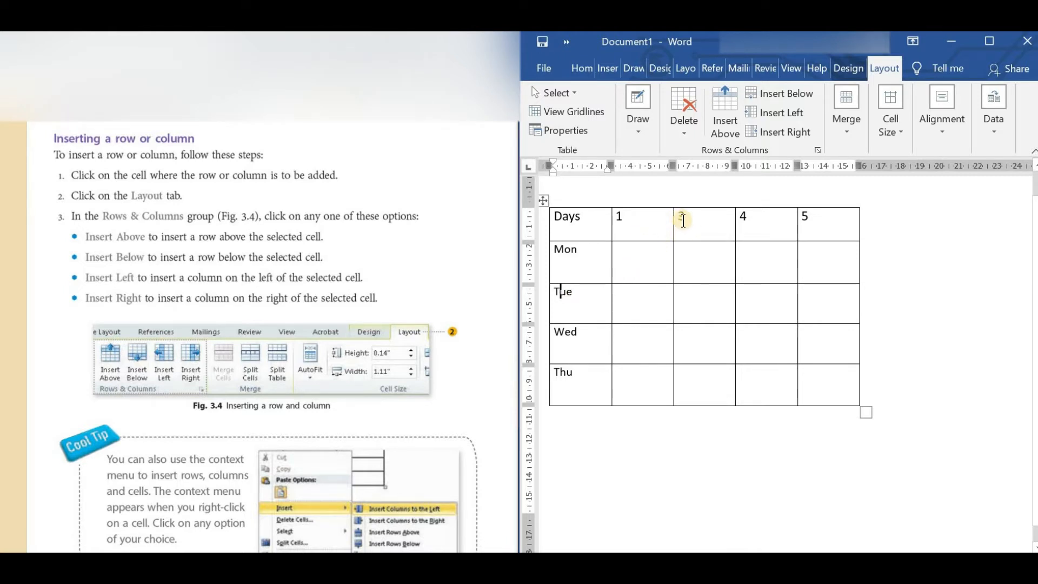
Insert a column directly after the one headed 1 and enter "2" as its heading.
left_click(657, 227)
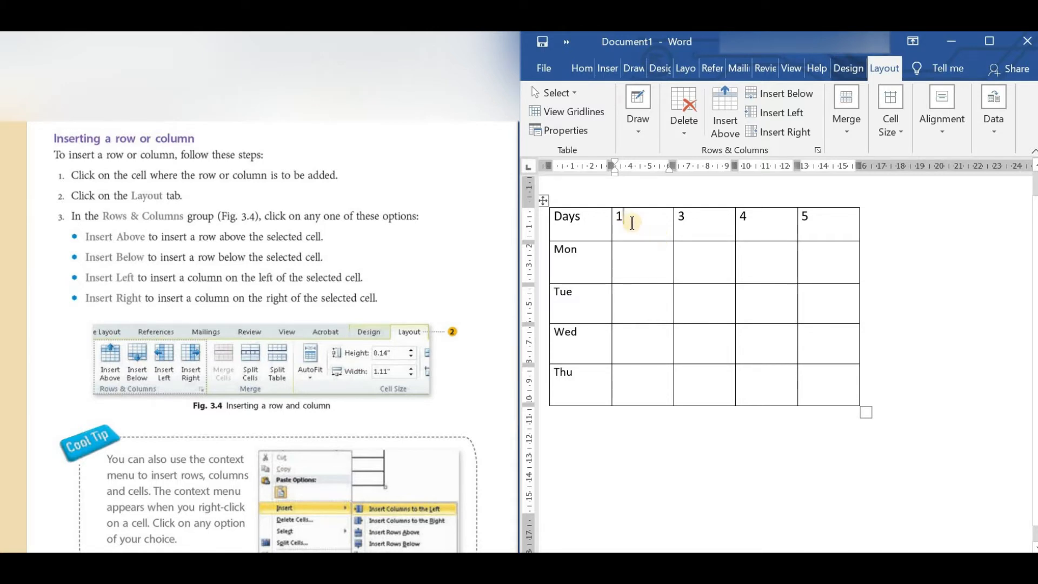
left_click(776, 134)
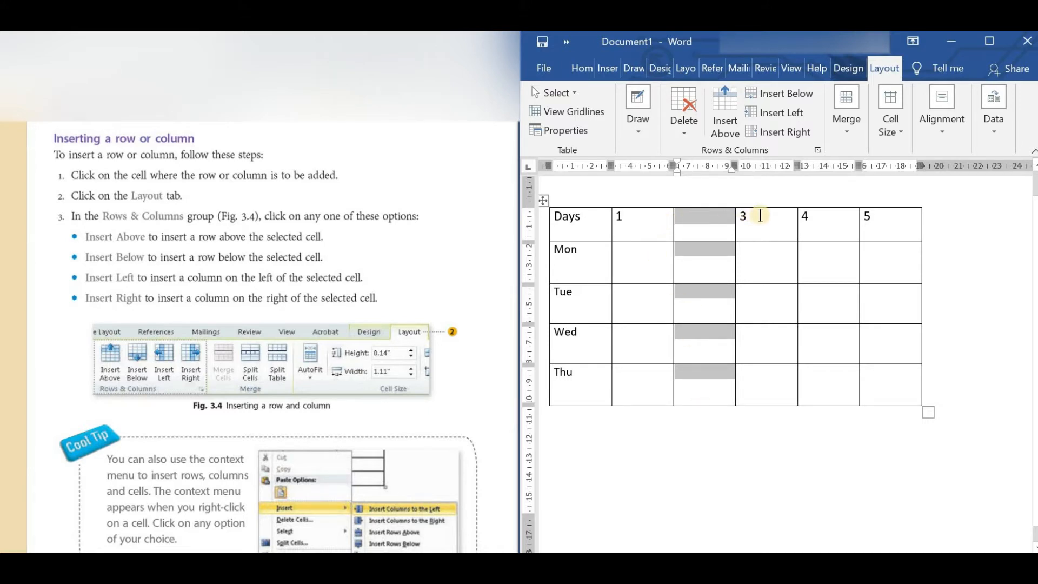
left_click(700, 221)
type("2")
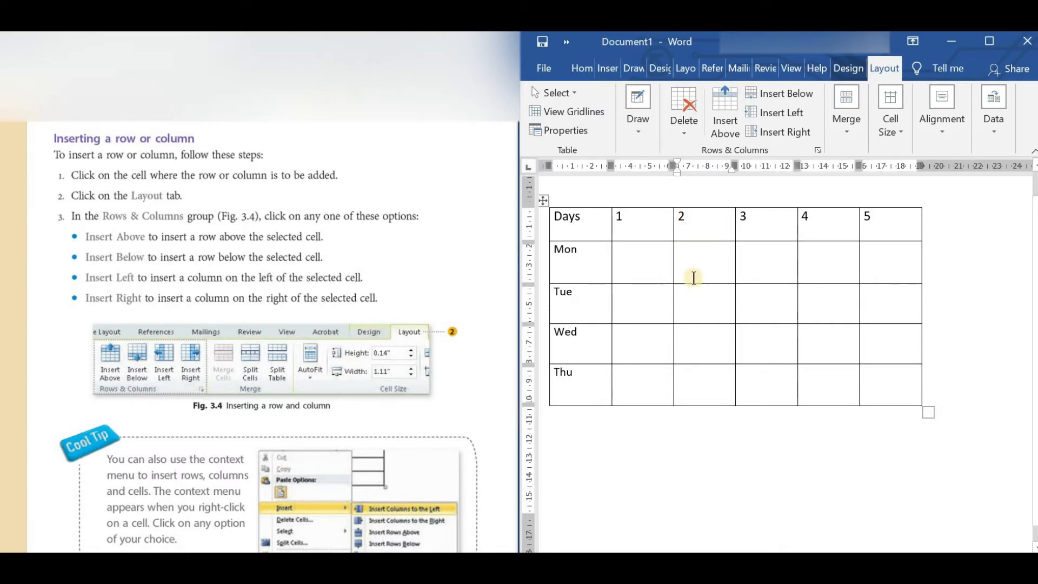
Insert a row below the Thu row and label its first cell "Fri".
left_click(601, 384)
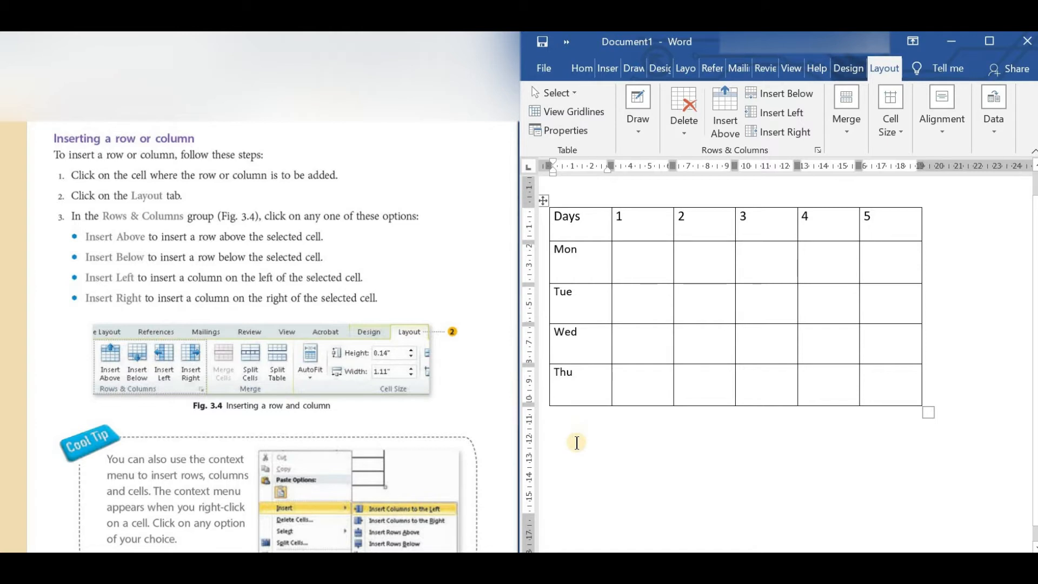
right_click(581, 378)
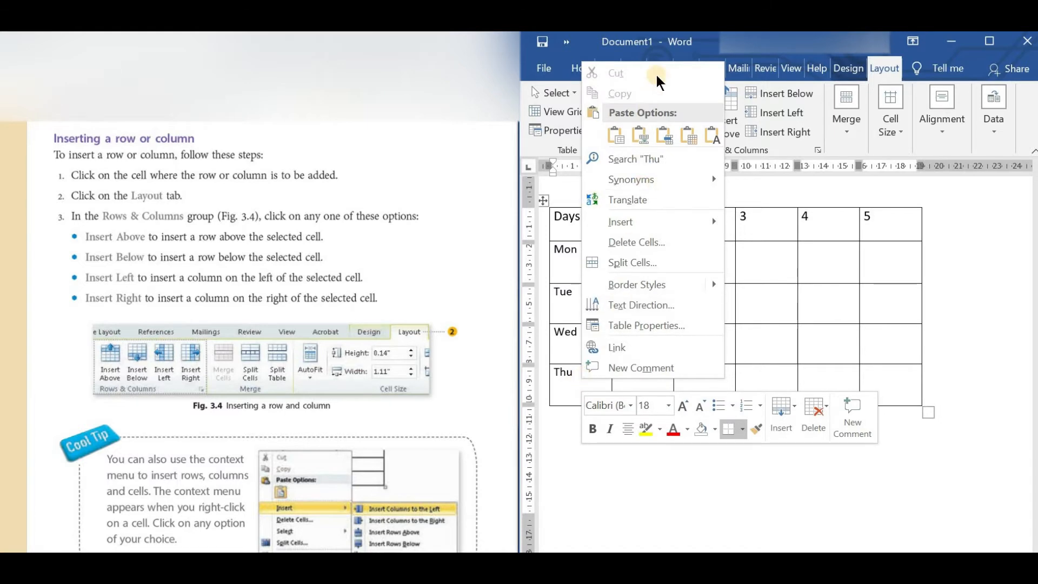
mouse_move(630, 226)
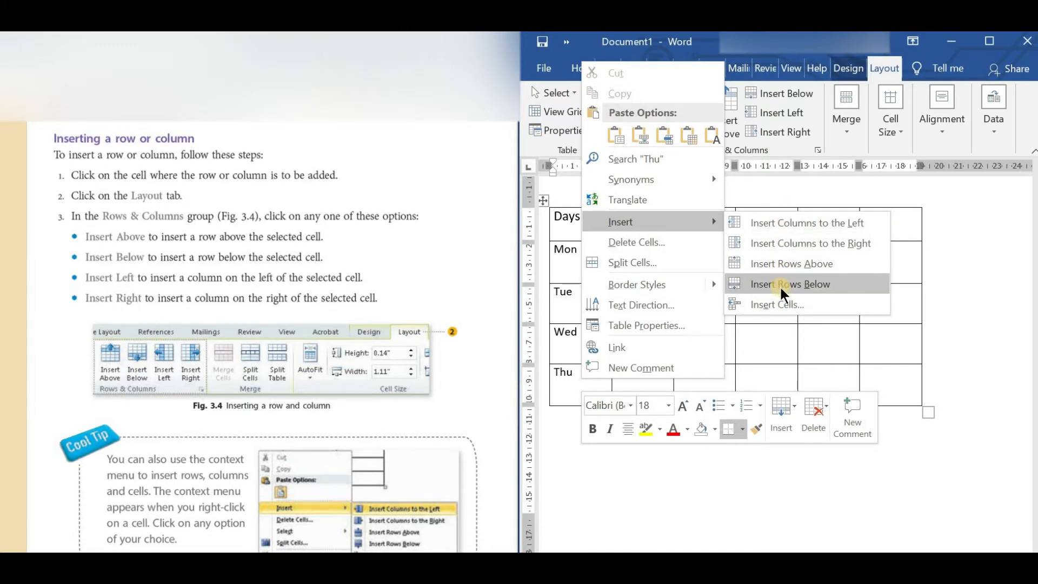
left_click(811, 292)
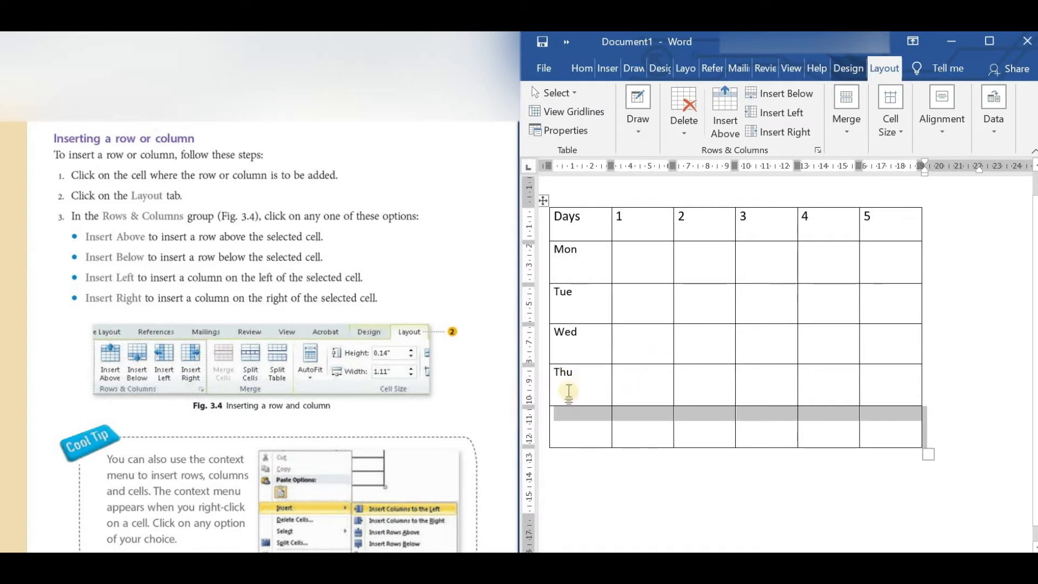
left_click(569, 416)
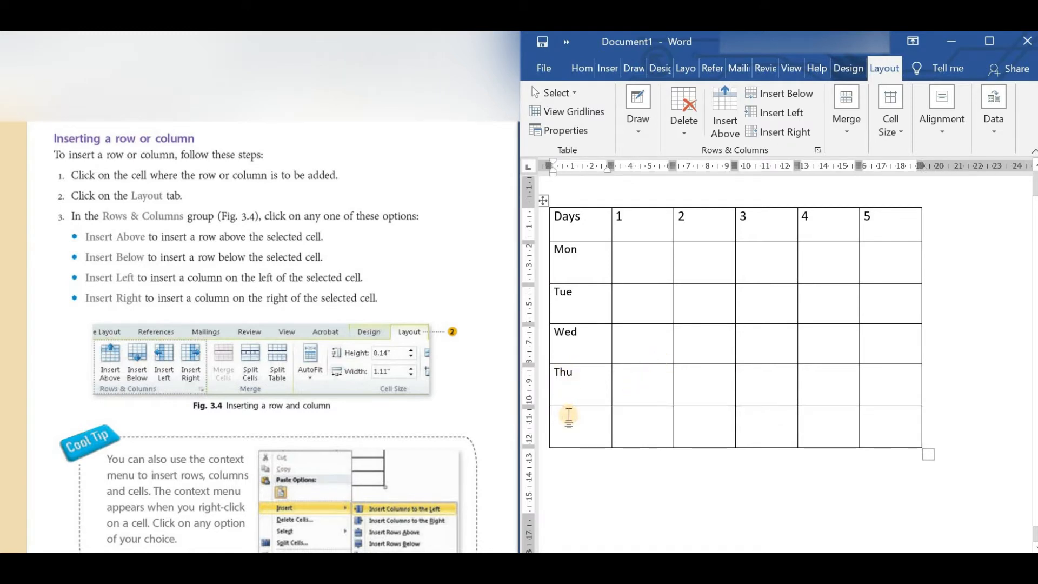
type("F")
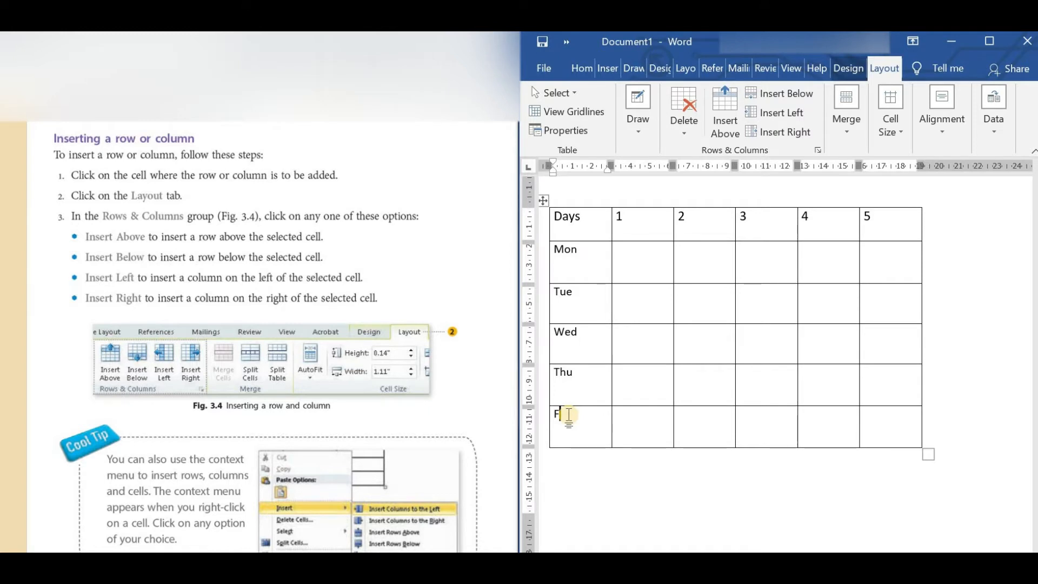
type("ri")
Insert a column directly after the one headed 5 and enter "6" as its heading.
mouse_move(668, 205)
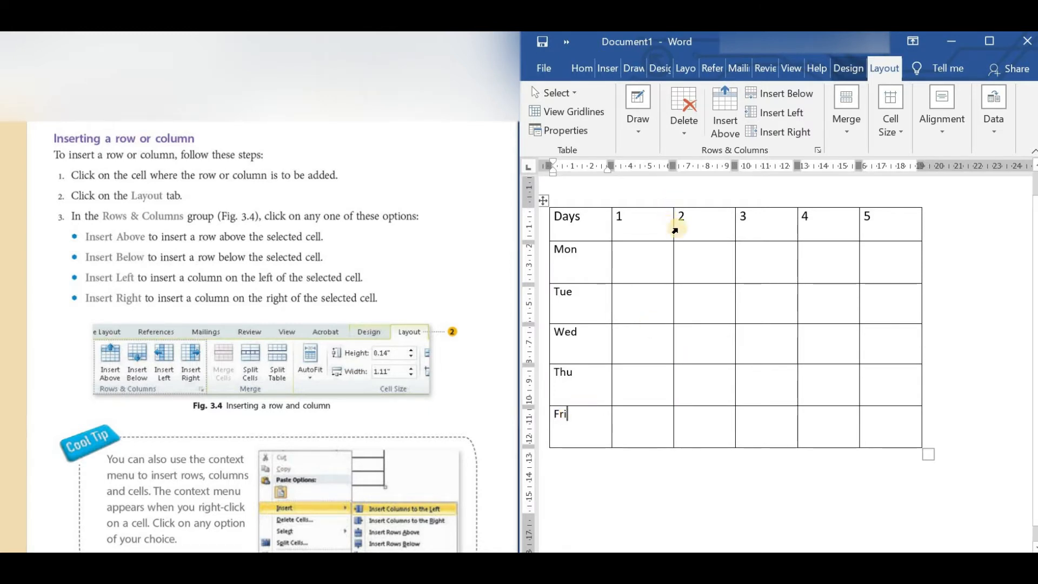
left_click(873, 230)
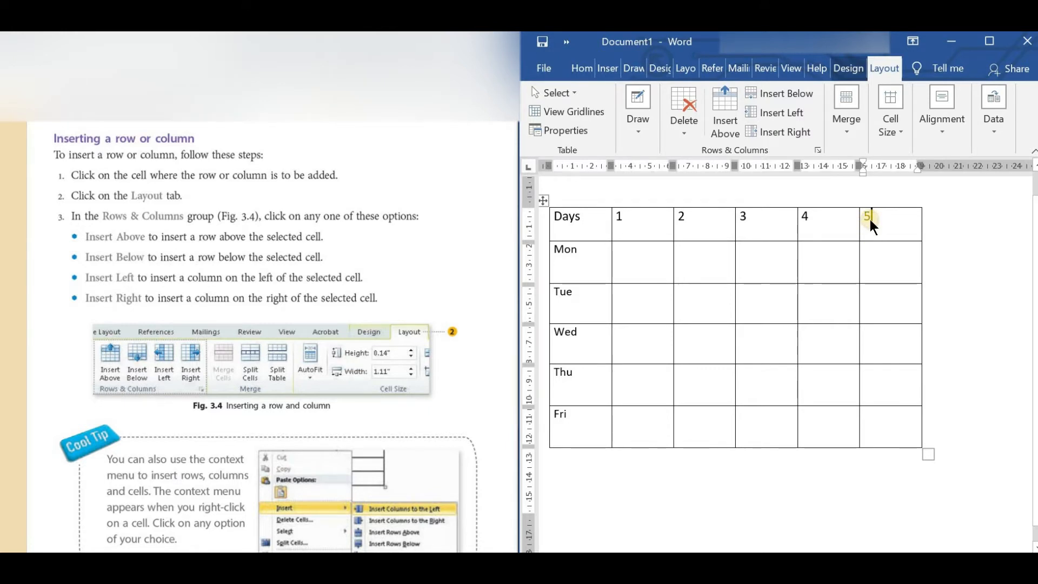
right_click(871, 220)
mouse_move(909, 382)
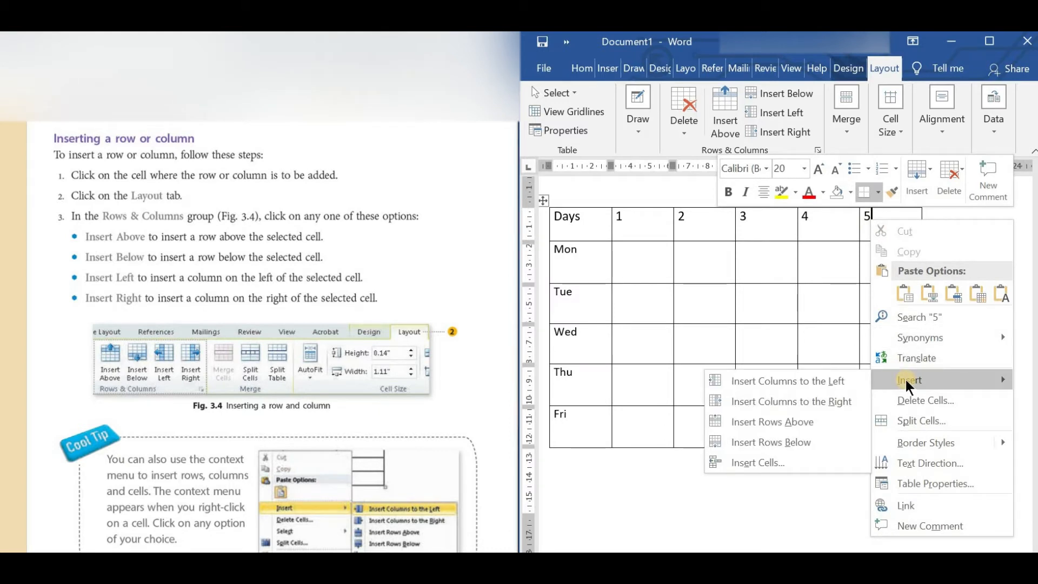
left_click(833, 410)
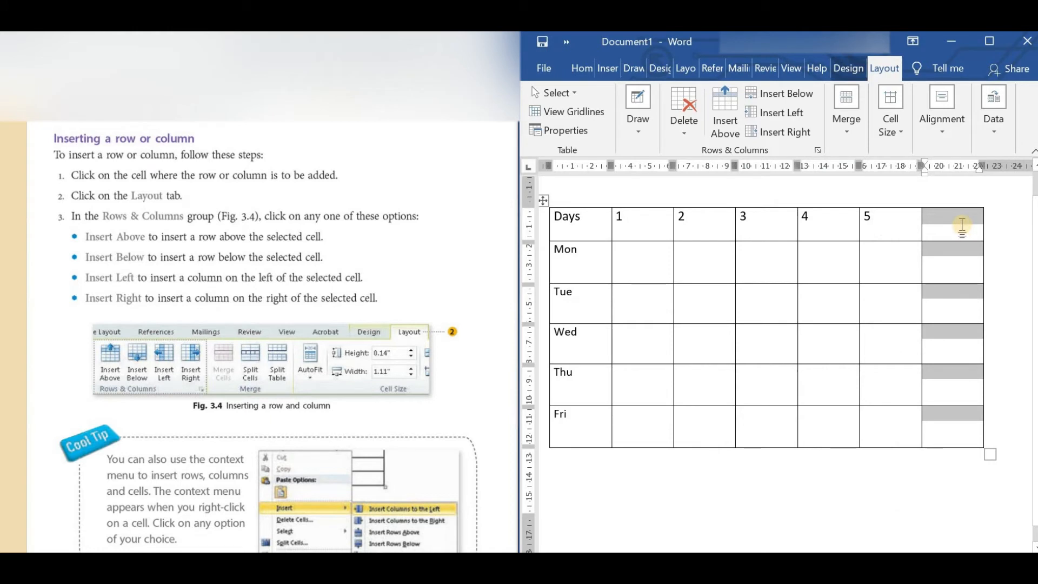
left_click(961, 219)
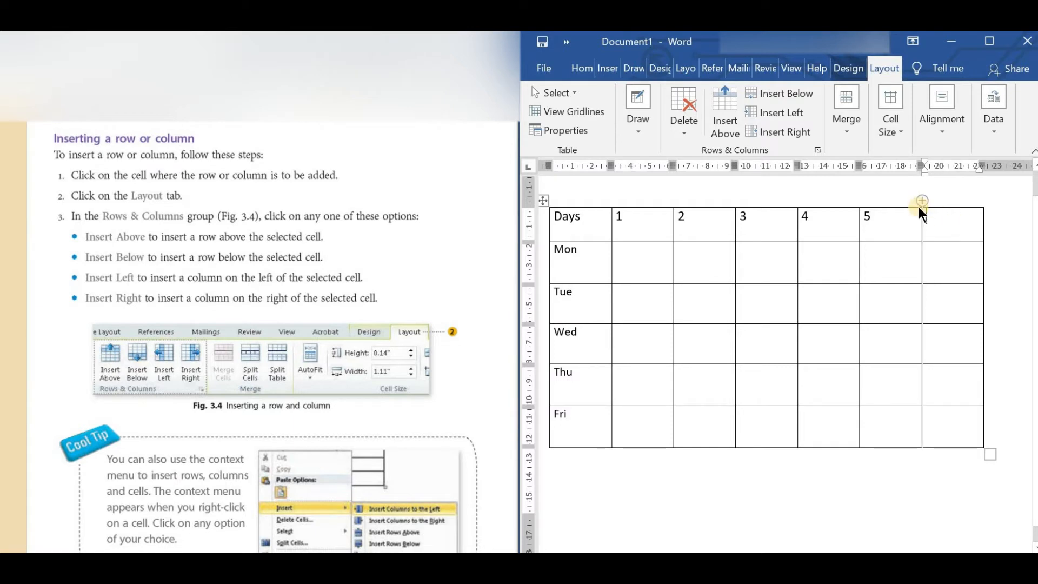
type("6")
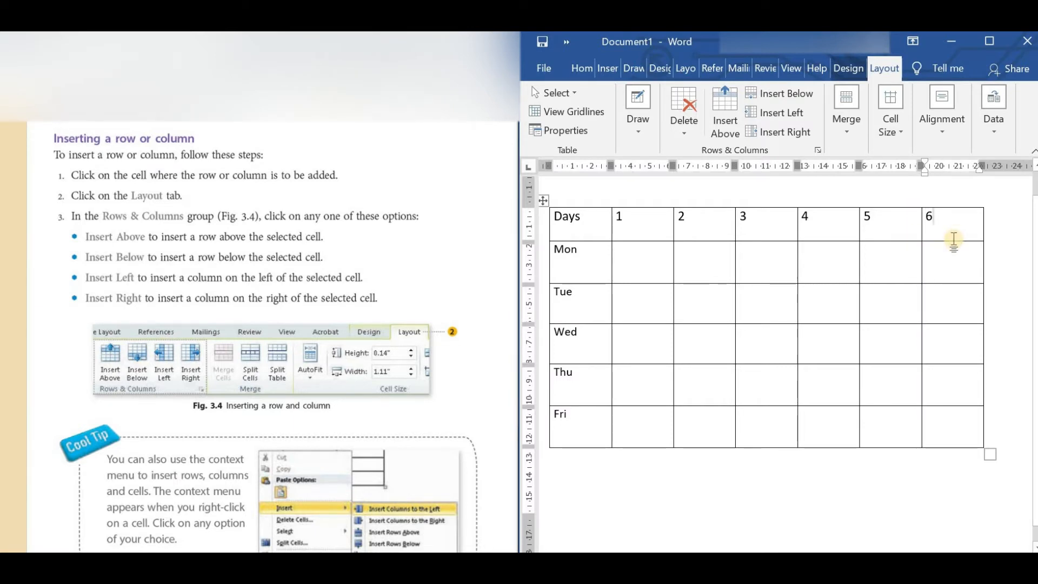
Insert a single cell in the Thu row at column 6 with the Shift cells right option.
mouse_move(879, 204)
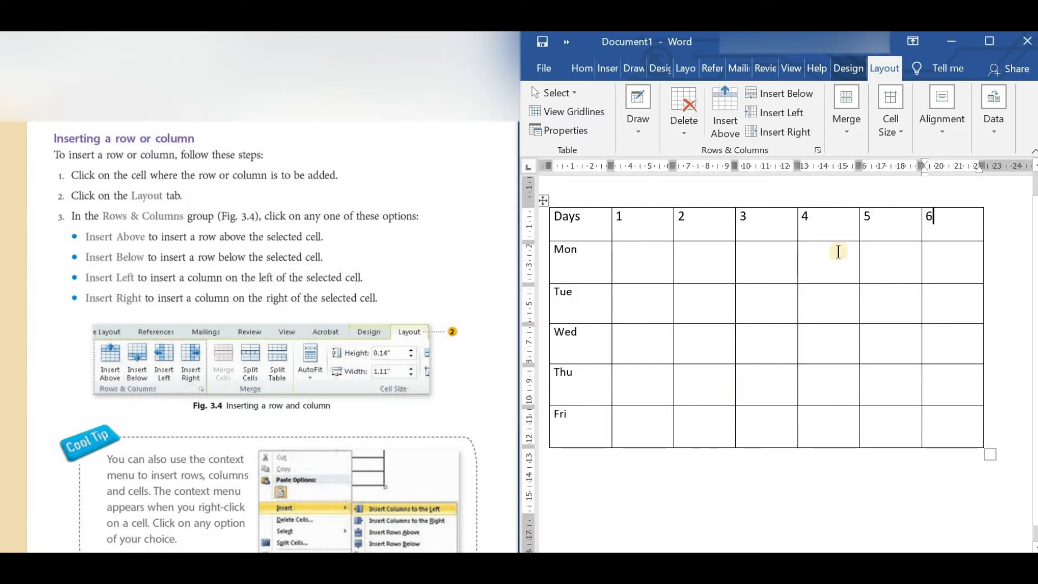
left_click(944, 384)
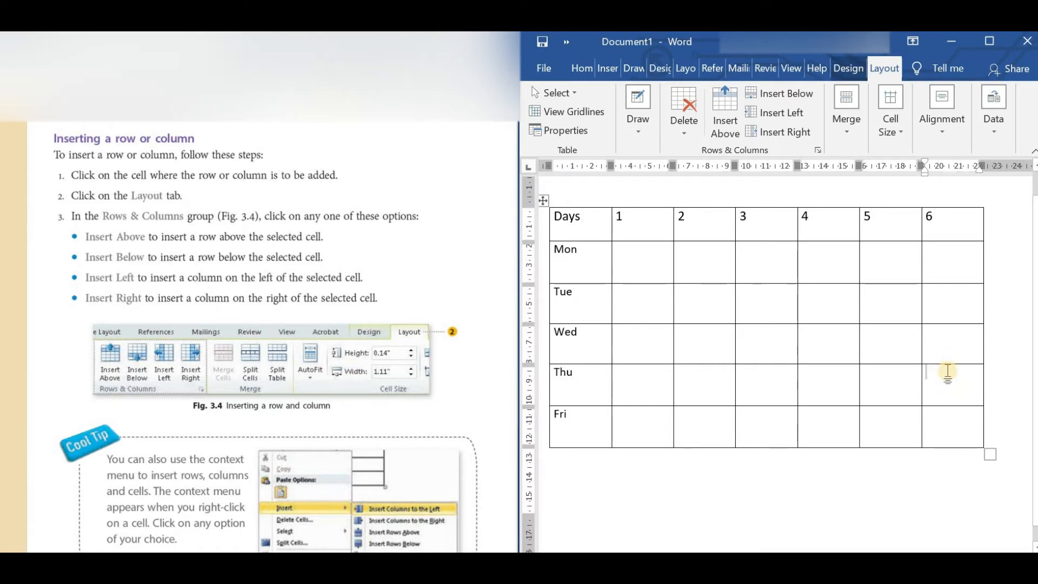
right_click(945, 380)
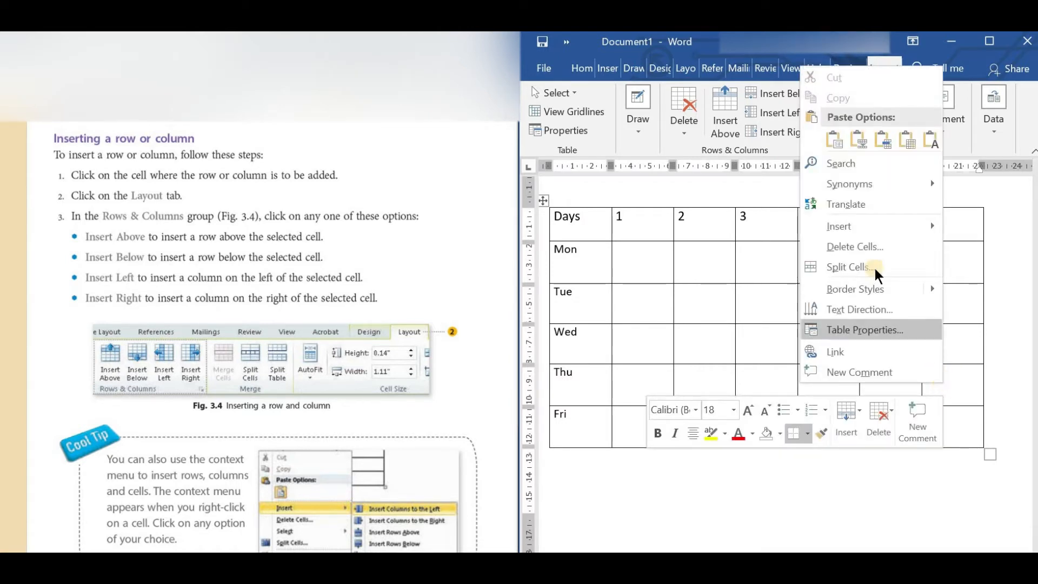
mouse_move(852, 227)
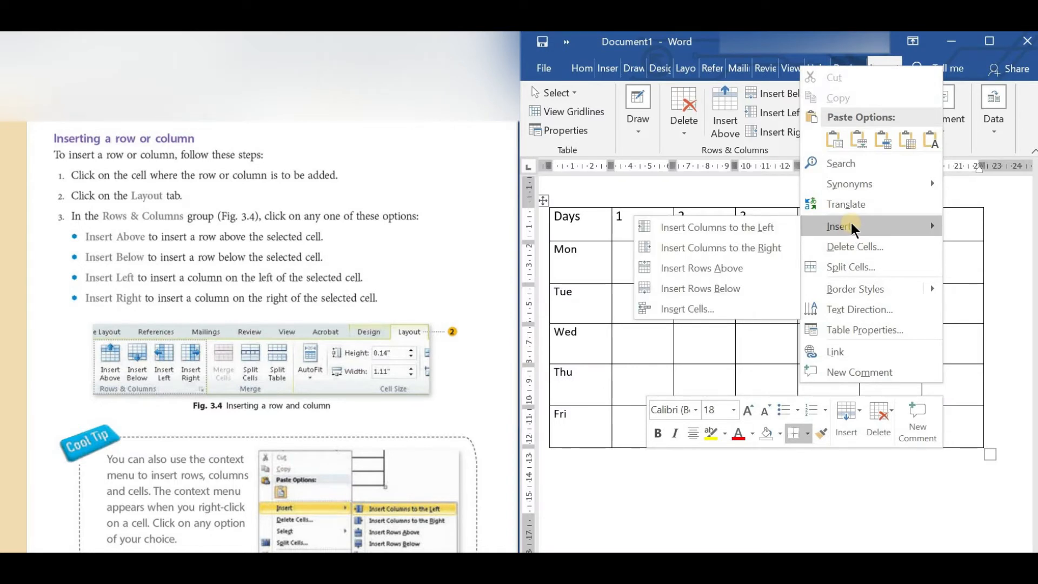
left_click(707, 312)
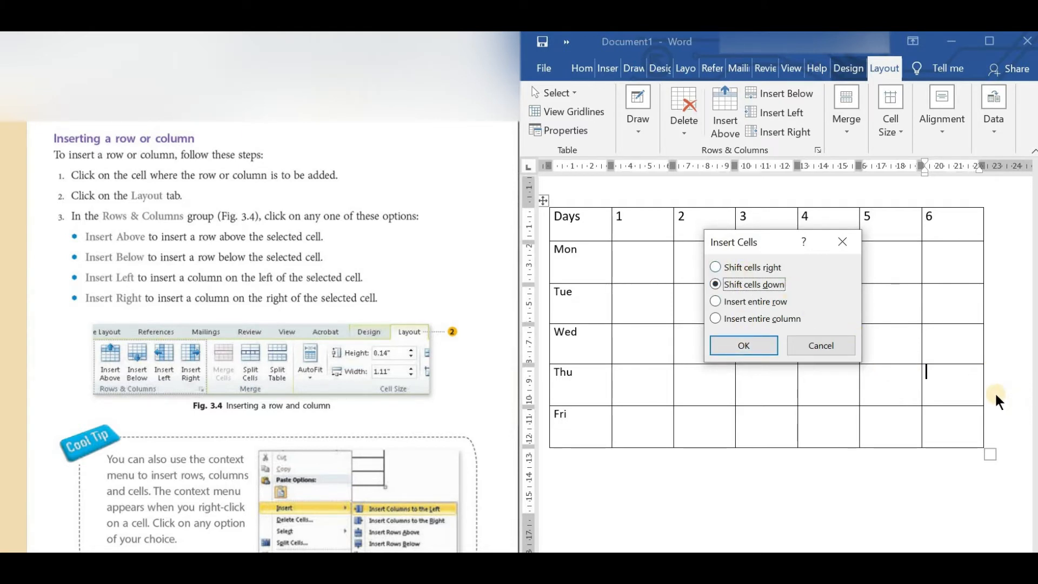
left_click(715, 267)
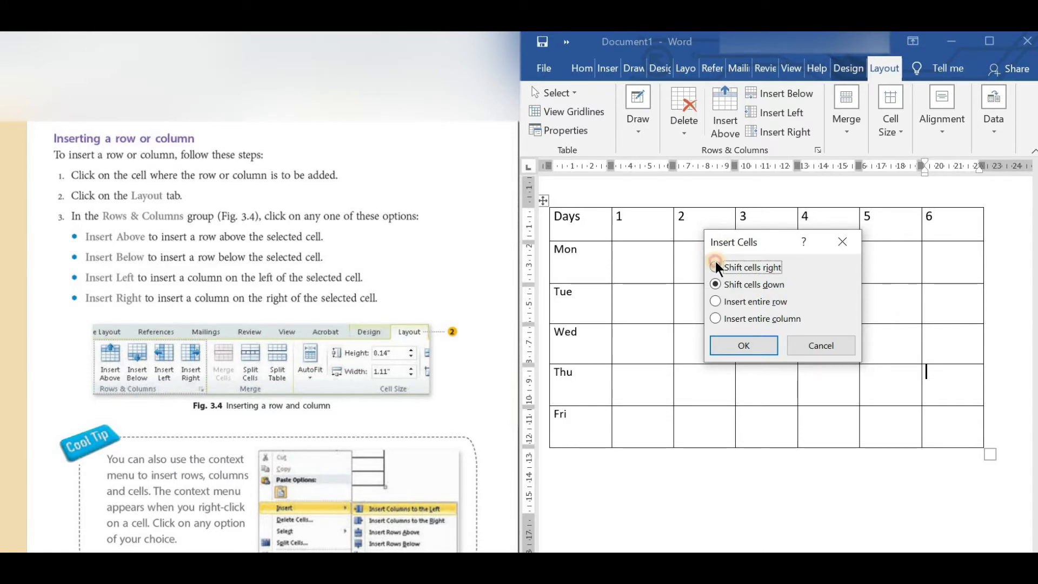
left_click(755, 346)
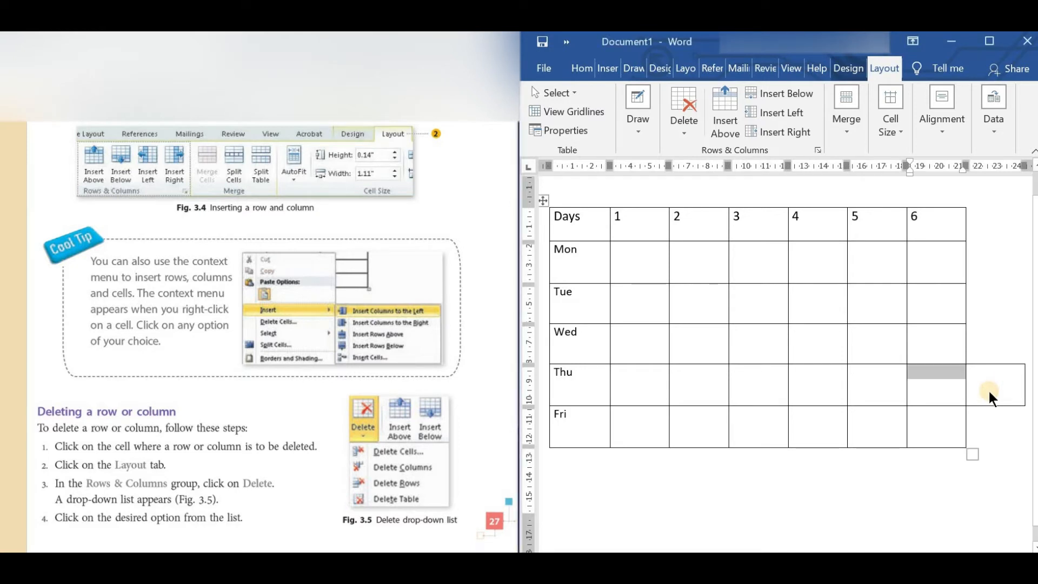
Delete the extra cell at the end of the Thu row with the Shift cells left option.
left_click(983, 384)
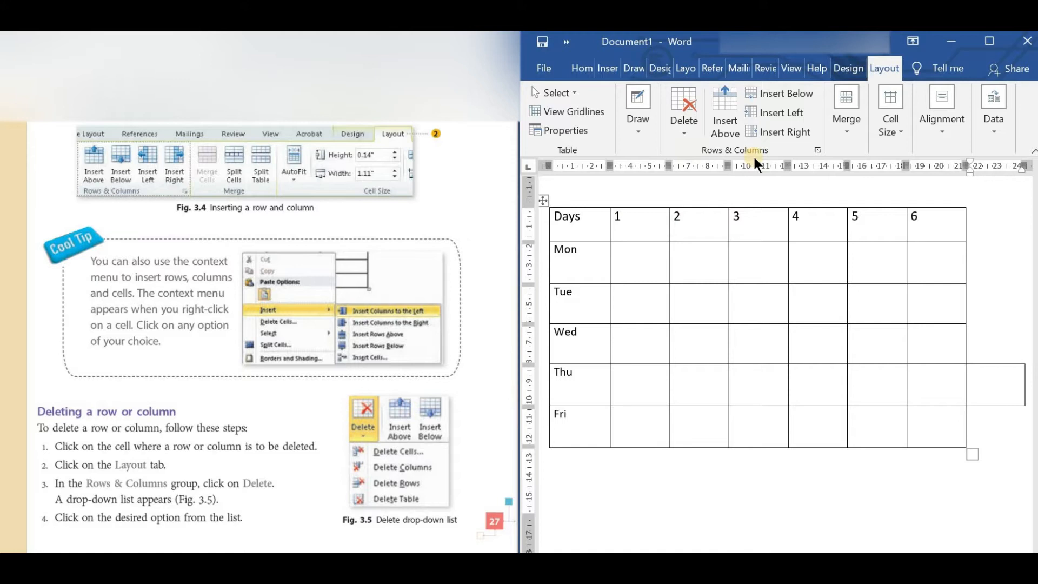
left_click(683, 135)
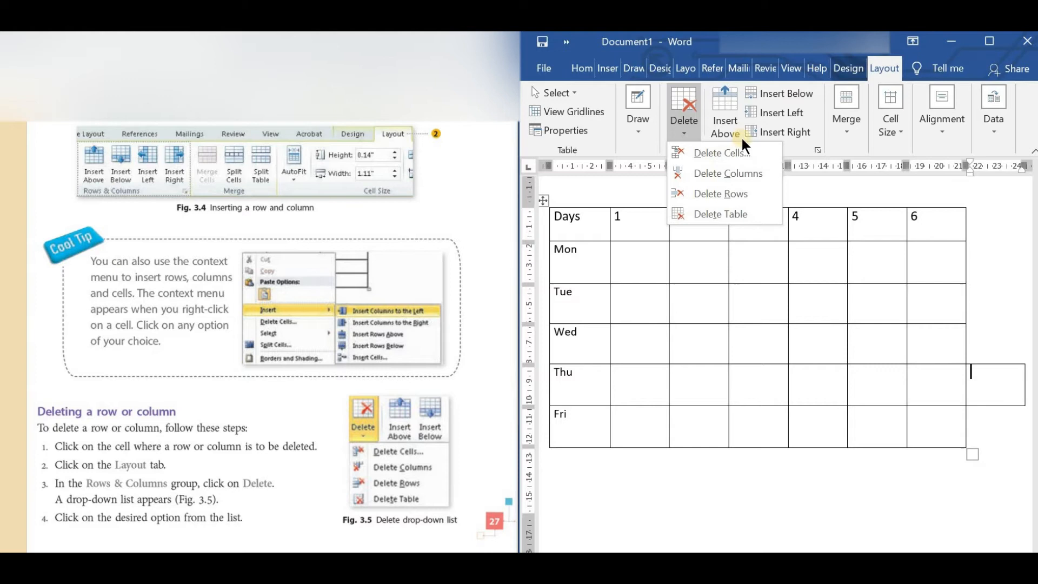
left_click(717, 154)
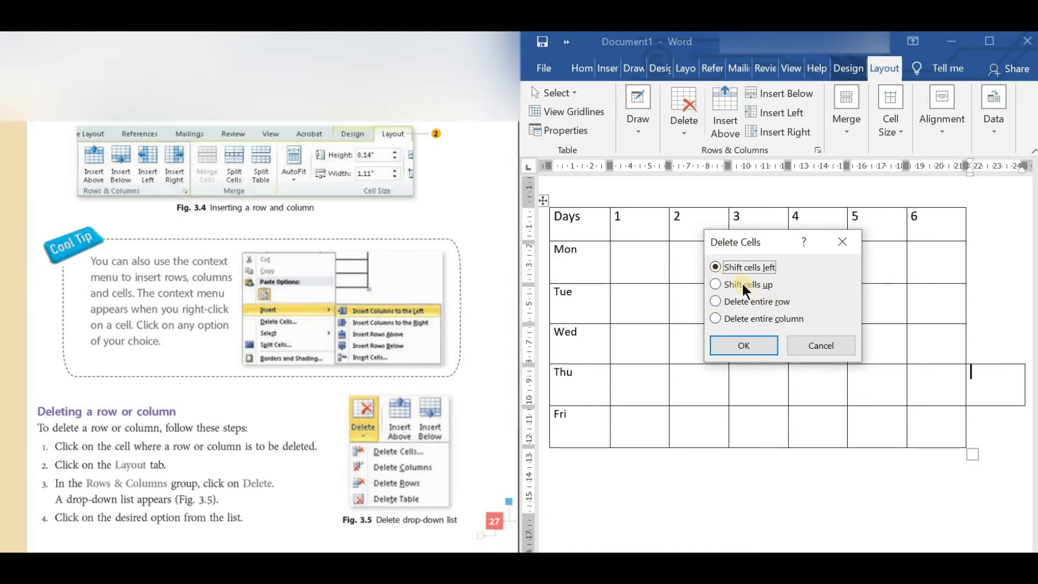
left_click(745, 341)
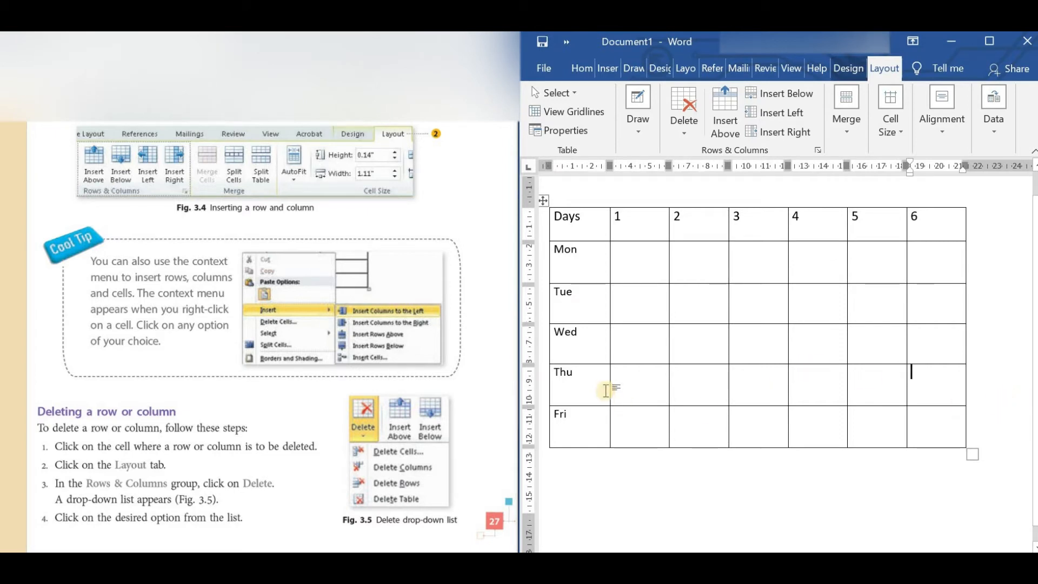
Delete the whole column headed 2 from the timetable.
left_click(705, 224)
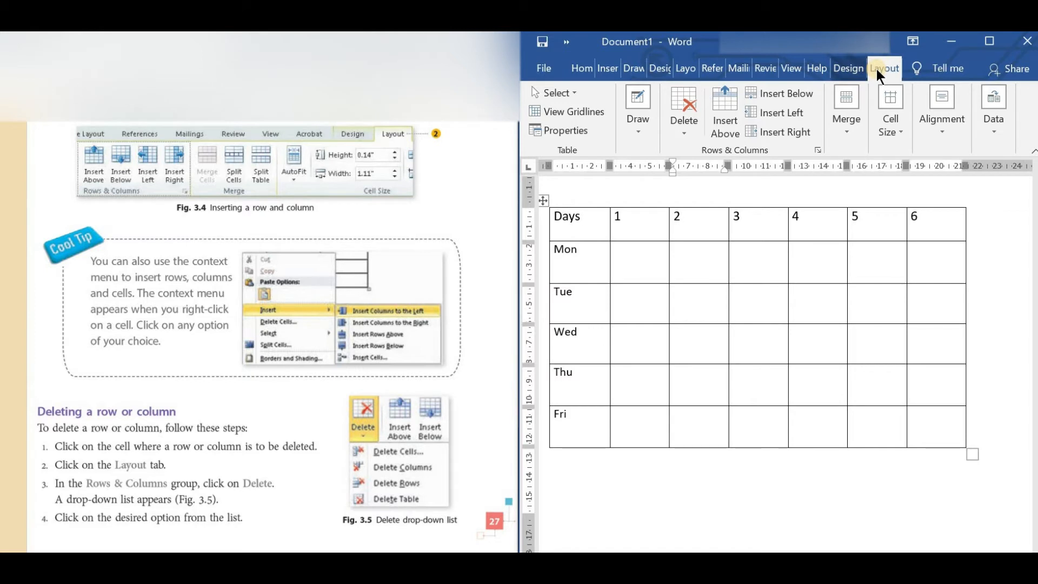
left_click(683, 129)
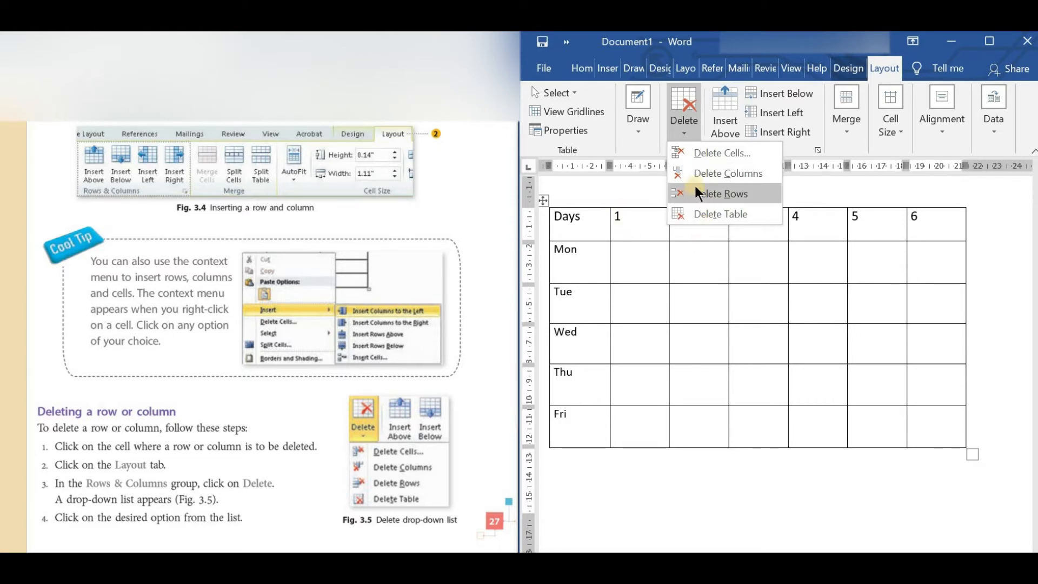
left_click(688, 216)
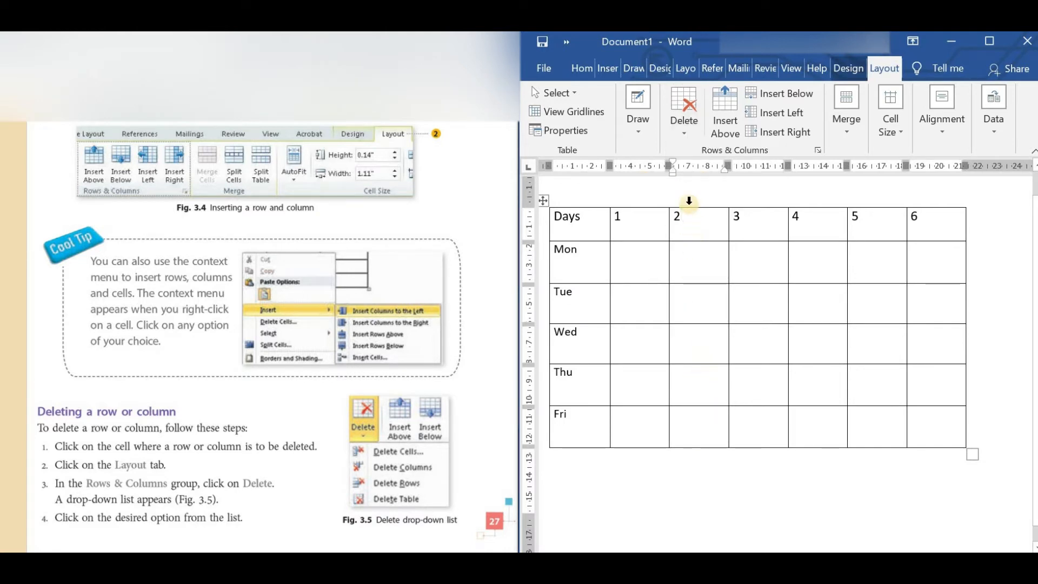
left_click(690, 126)
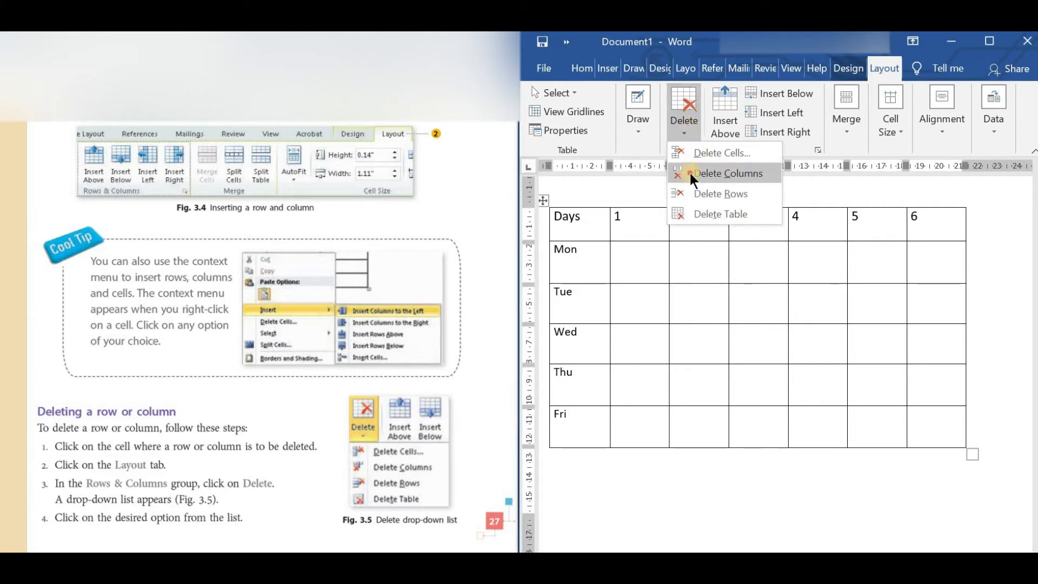
left_click(690, 173)
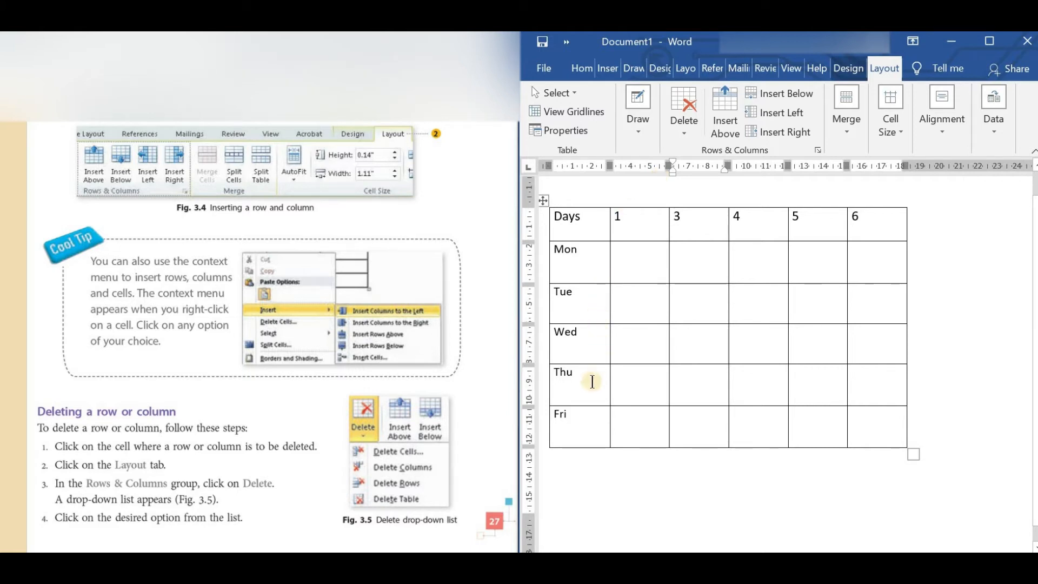
Delete the entire Fri row from the timetable.
left_click(586, 427)
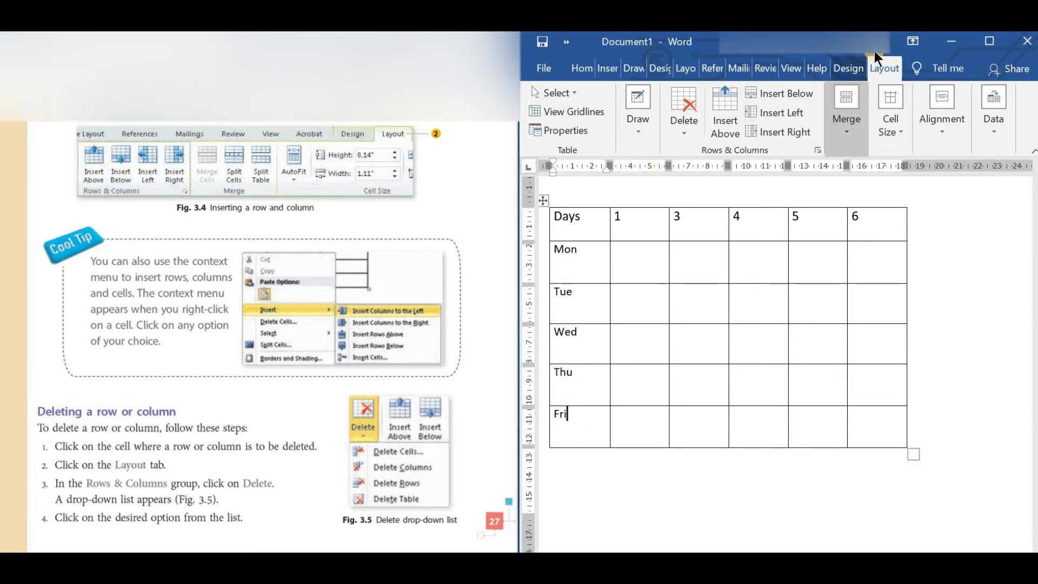
left_click(688, 115)
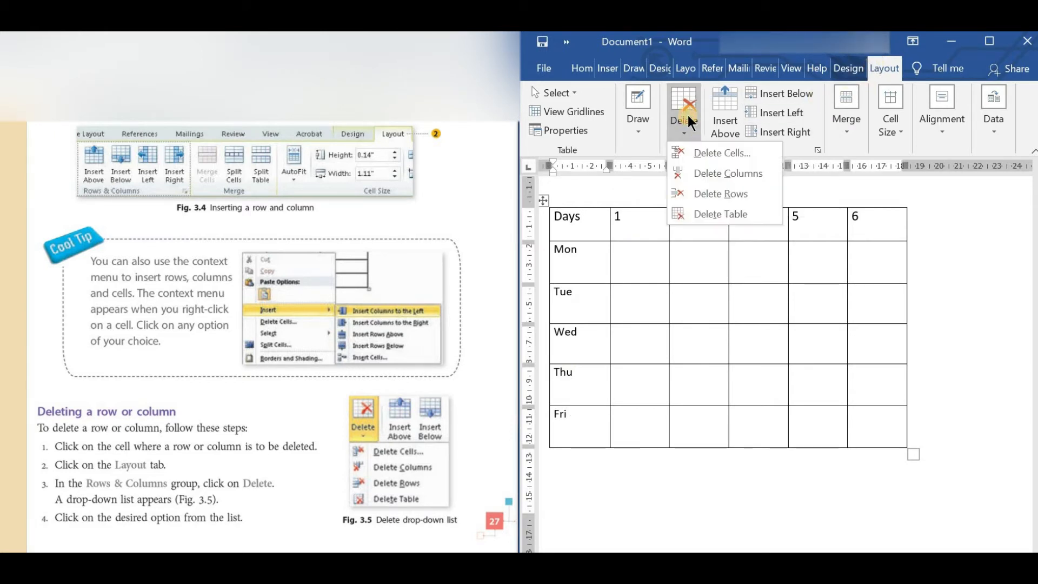
left_click(719, 193)
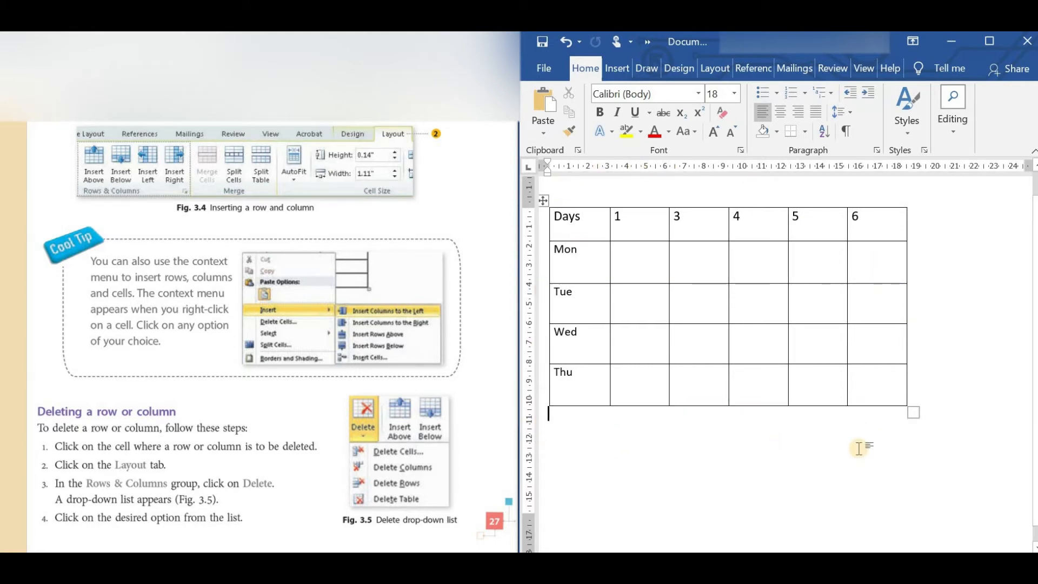
Delete the entire timetable table from the document.
left_click(604, 221)
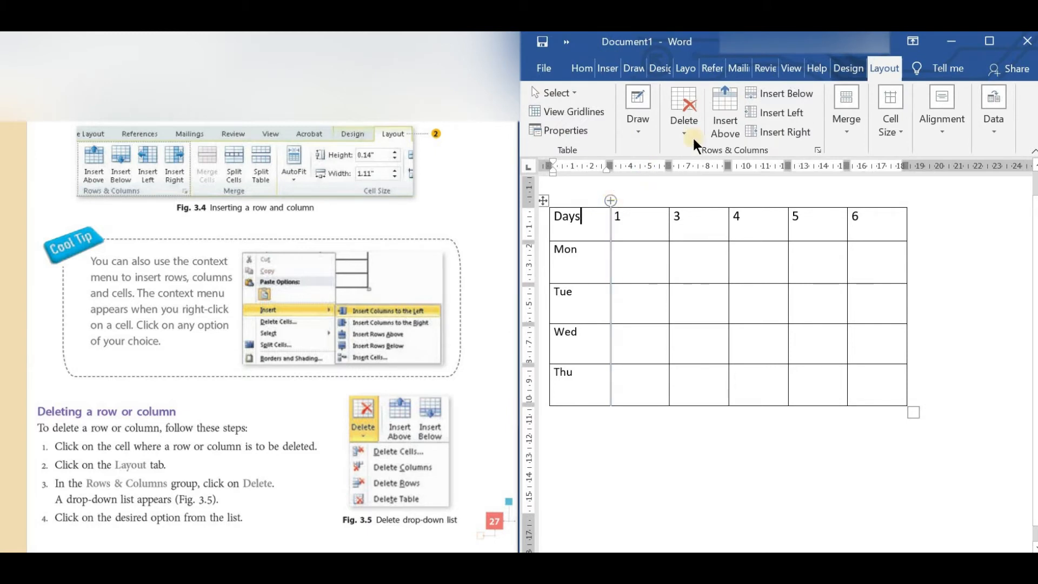
left_click(692, 116)
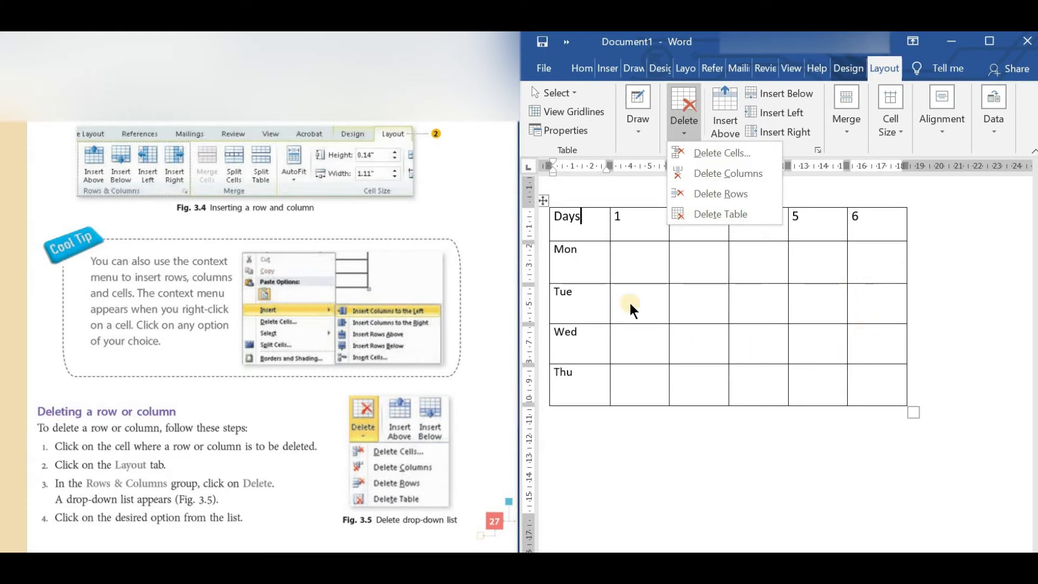
left_click(643, 263)
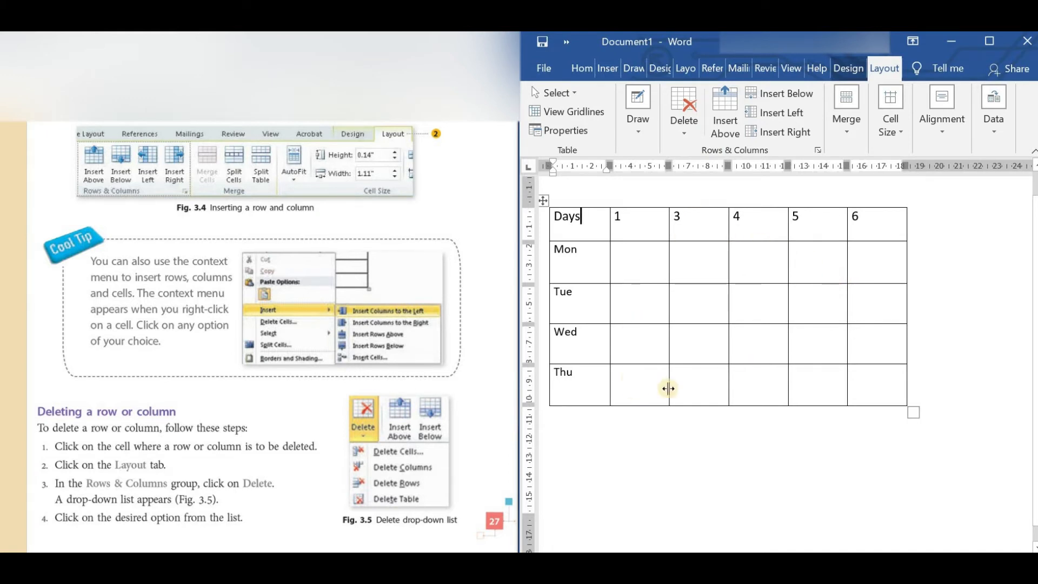
left_click(679, 135)
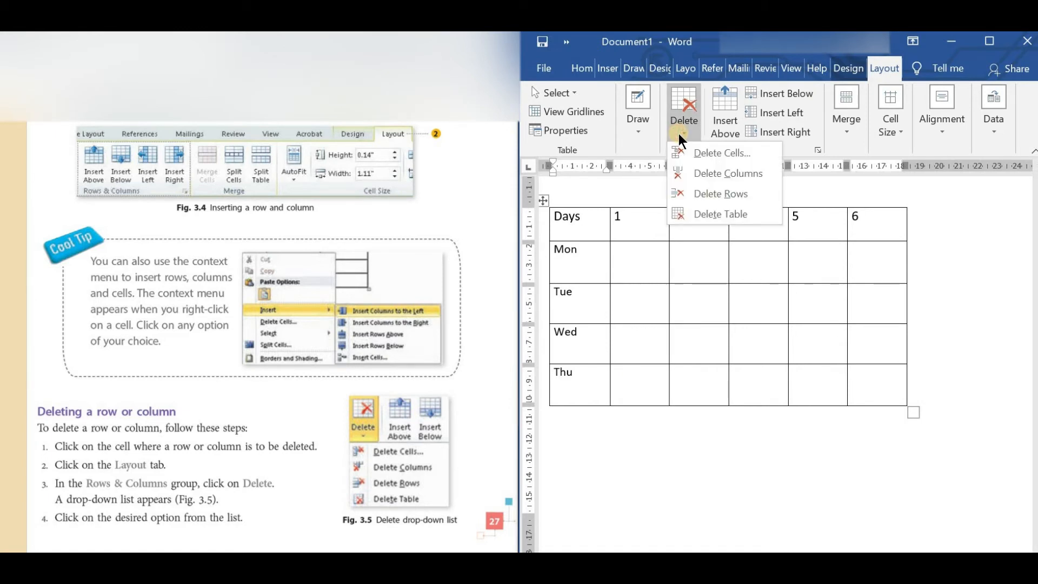
left_click(706, 214)
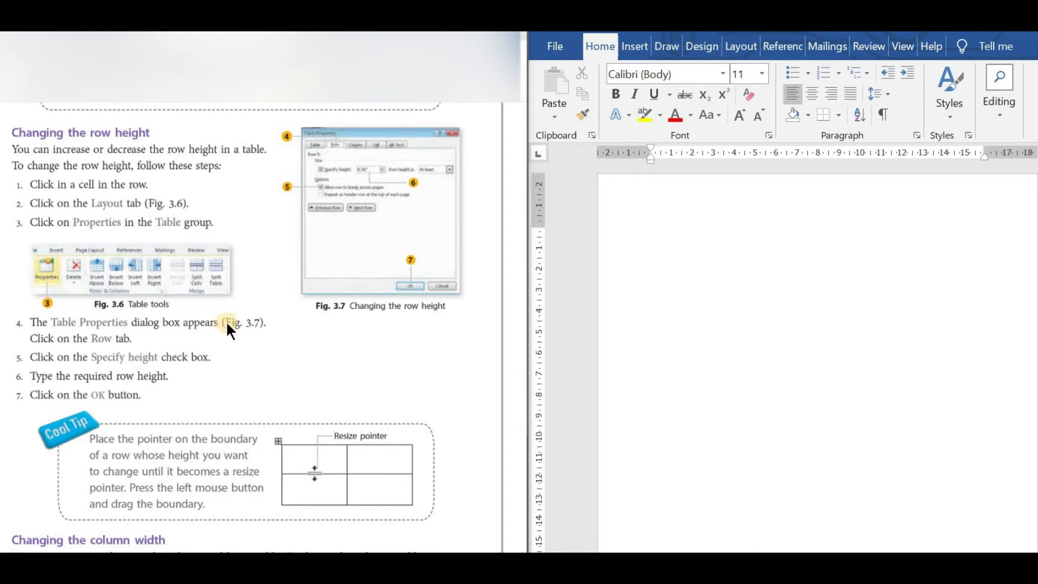
Insert a table with four columns and three rows in the blank document.
left_click(631, 47)
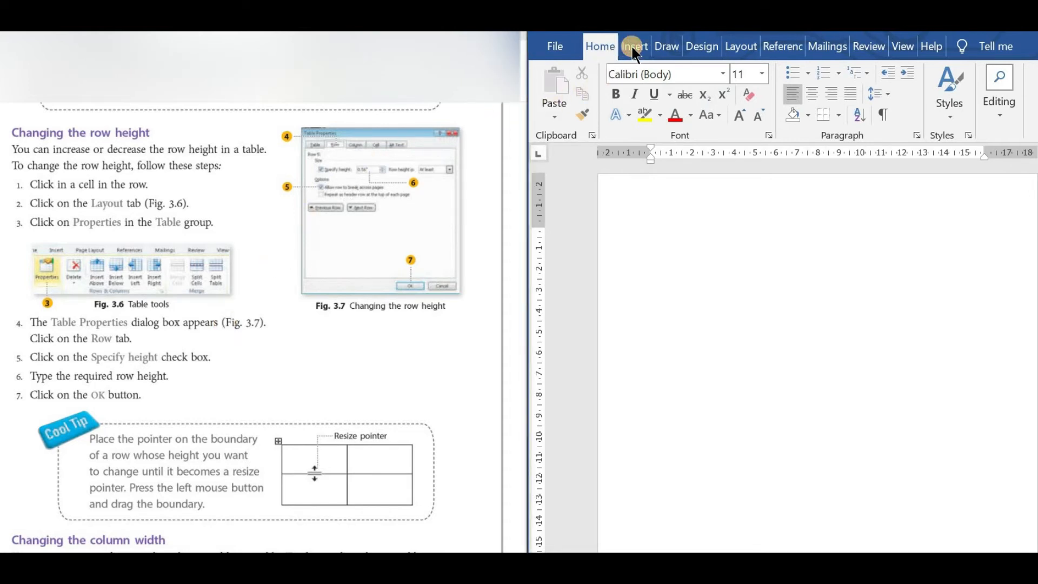
left_click(635, 48)
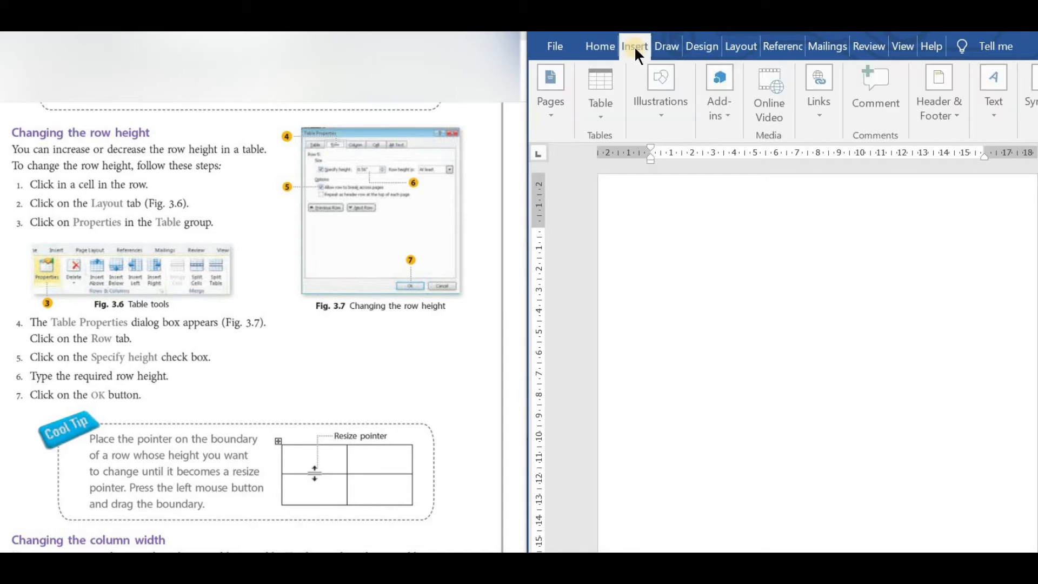
left_click(599, 106)
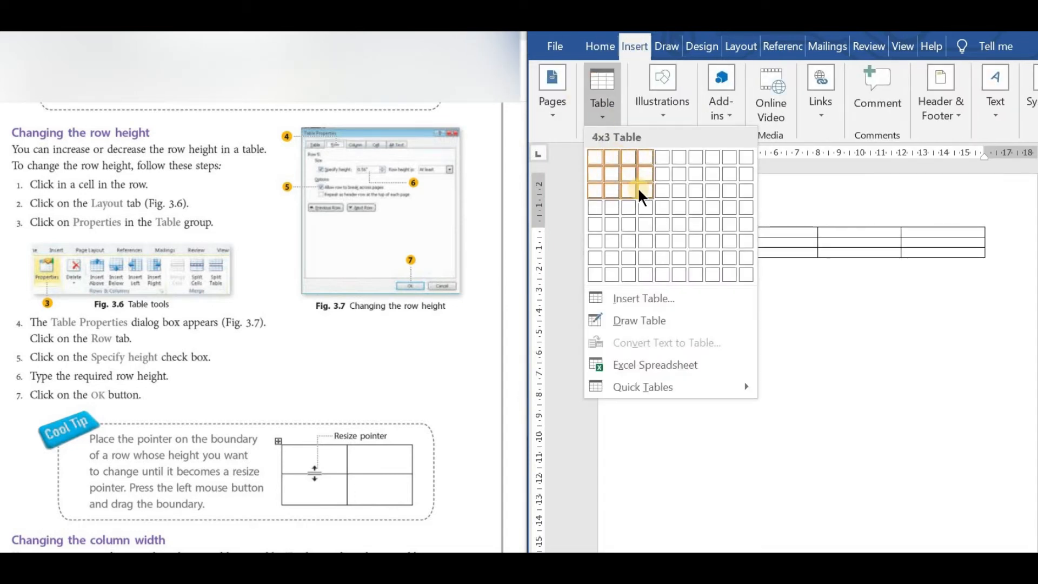
left_click(638, 188)
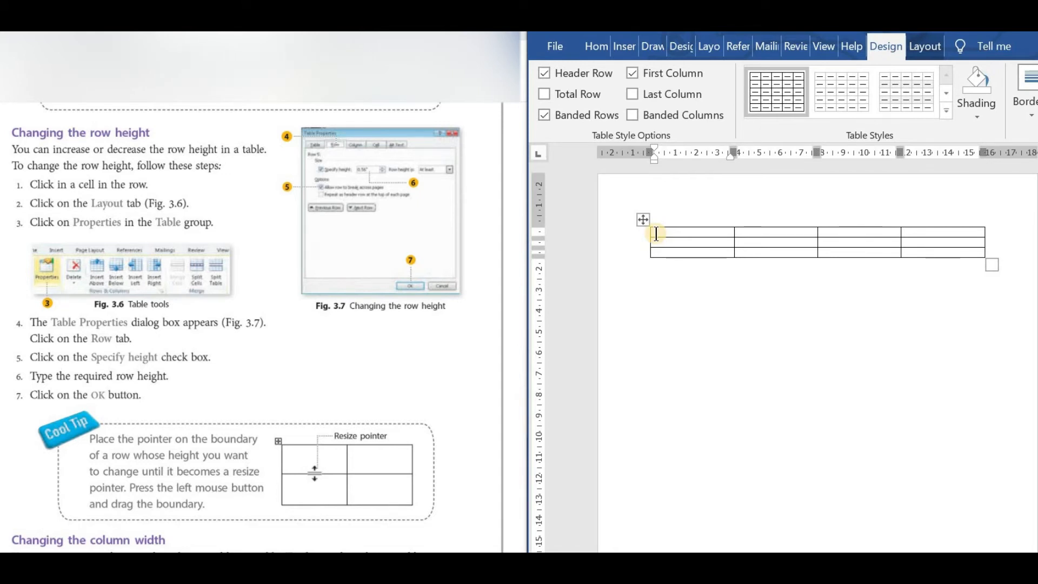
Specify a height of 2.1 cm for the first row of the table in Table Properties.
left_click(931, 47)
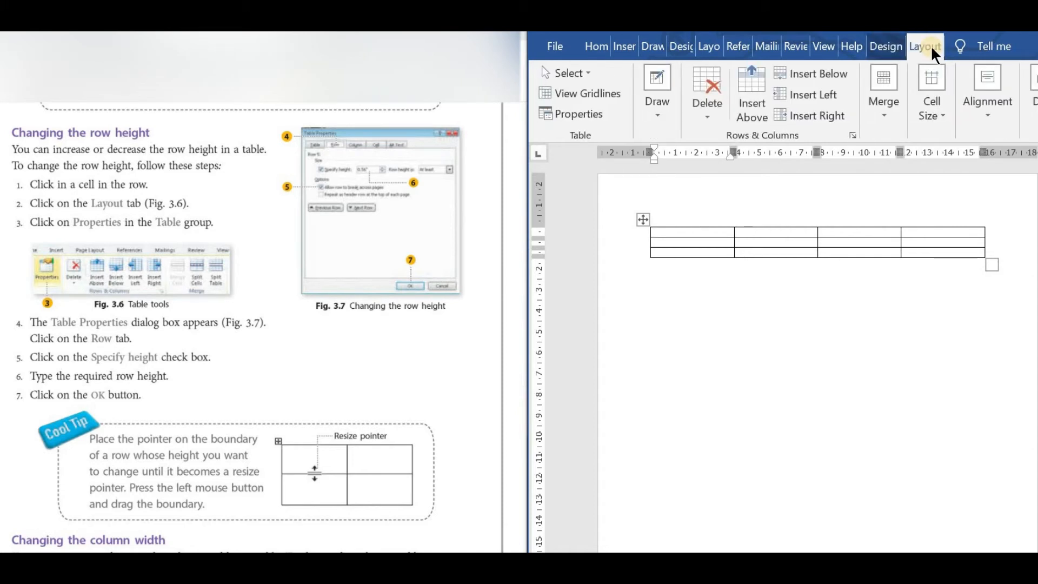
left_click(593, 114)
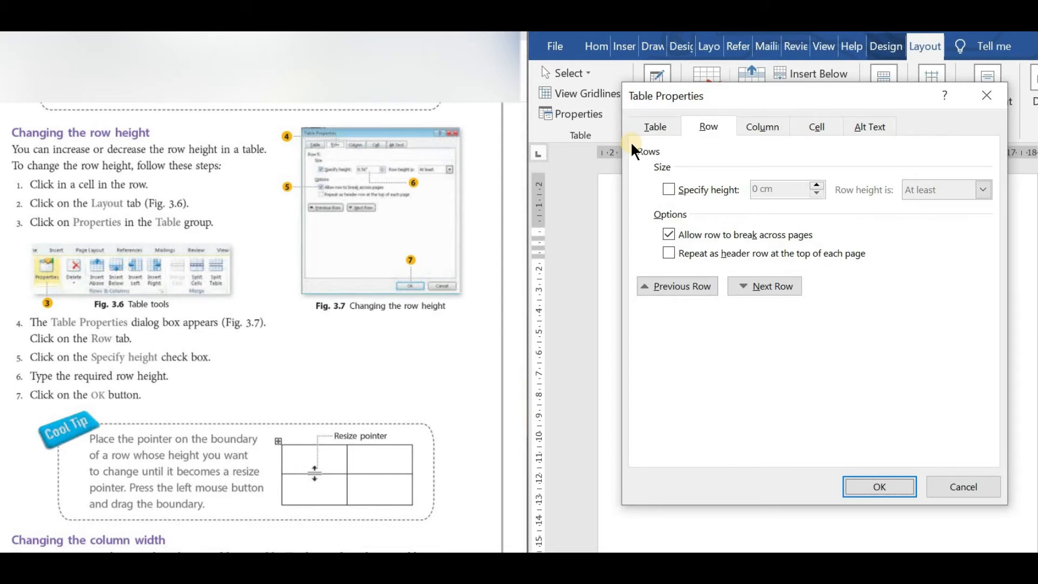
left_click(709, 135)
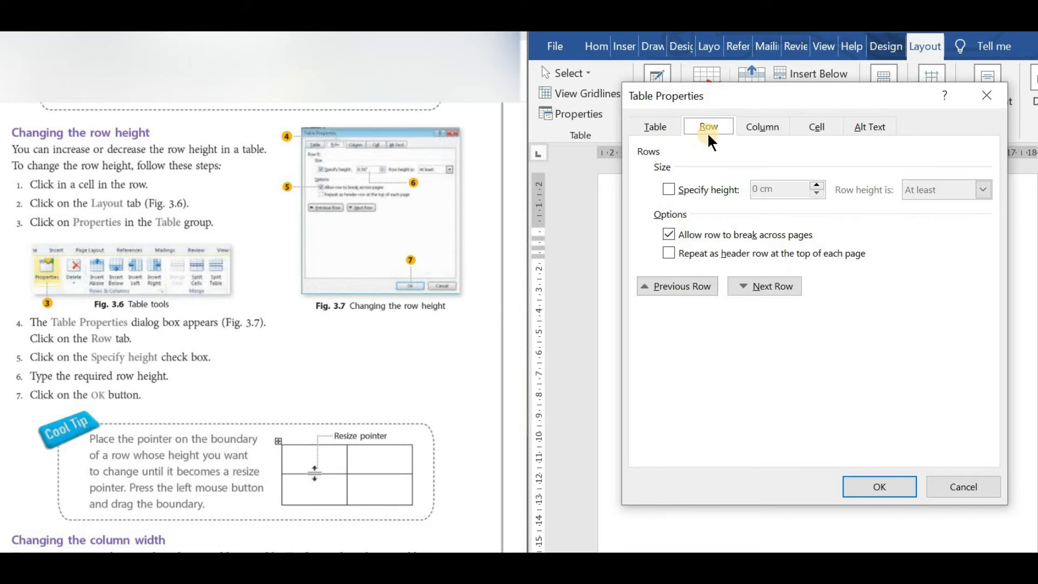
left_click(668, 189)
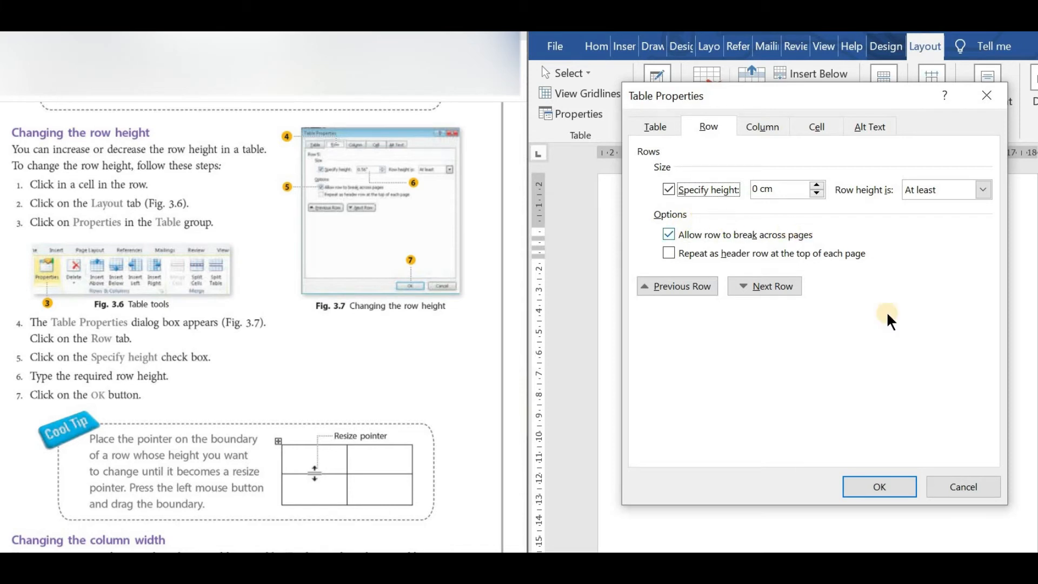
left_click(670, 189)
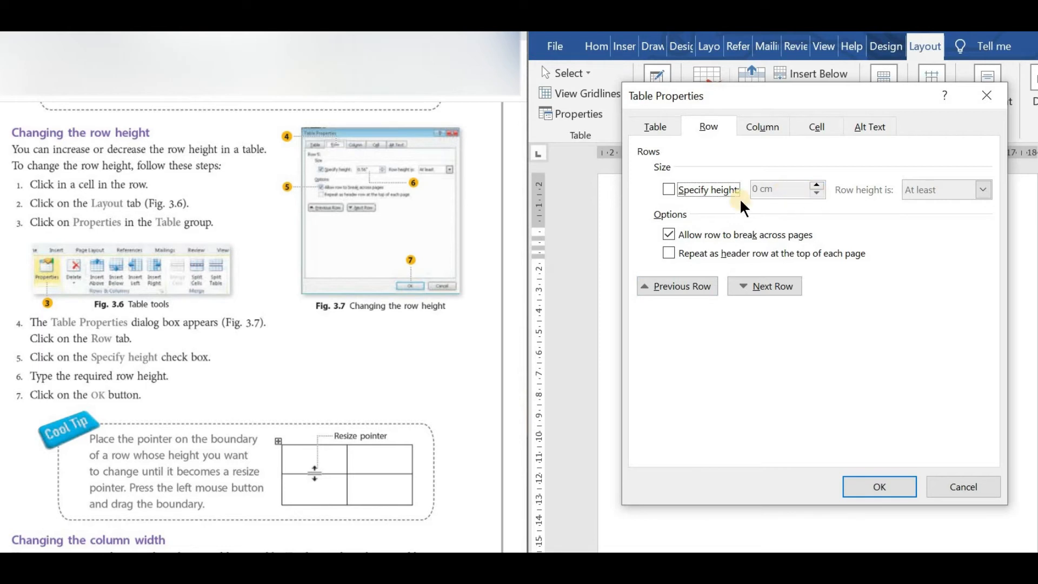
left_click(668, 188)
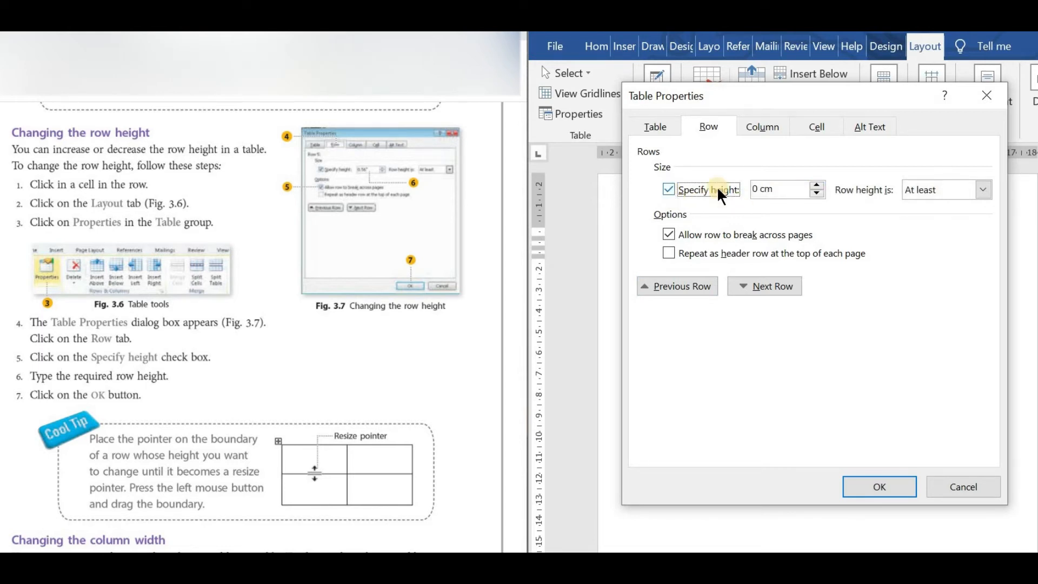
left_click(817, 185)
left_click(816, 185)
left_click(816, 185)
left_click(816, 187)
left_click(817, 187)
left_click(816, 187)
left_click(816, 188)
left_click(816, 187)
left_click(816, 187)
left_click(816, 187)
left_click(816, 187)
left_click(816, 187)
left_click(817, 187)
left_click(816, 187)
left_click(816, 187)
left_click(817, 187)
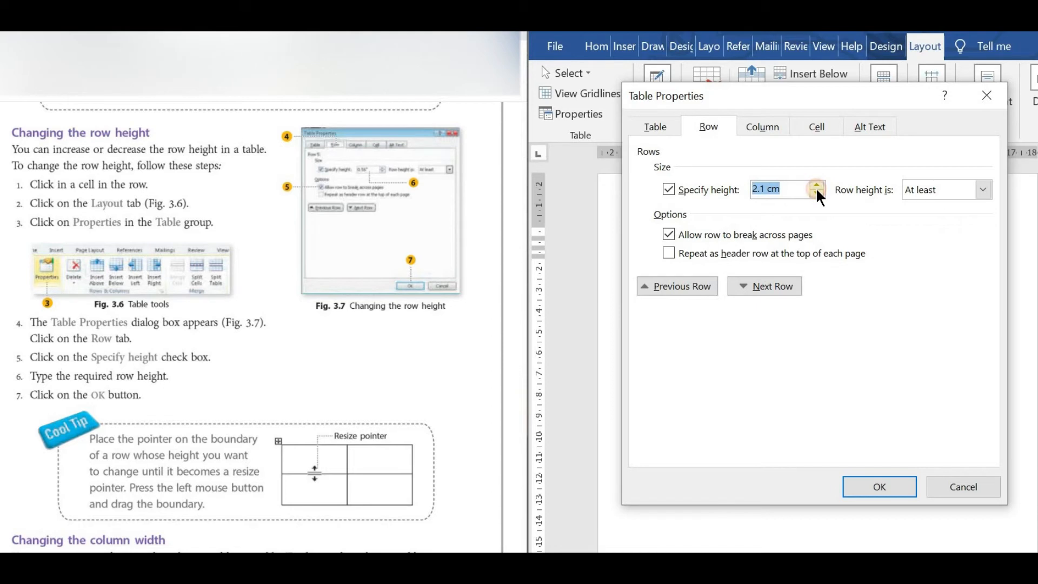
left_click(866, 485)
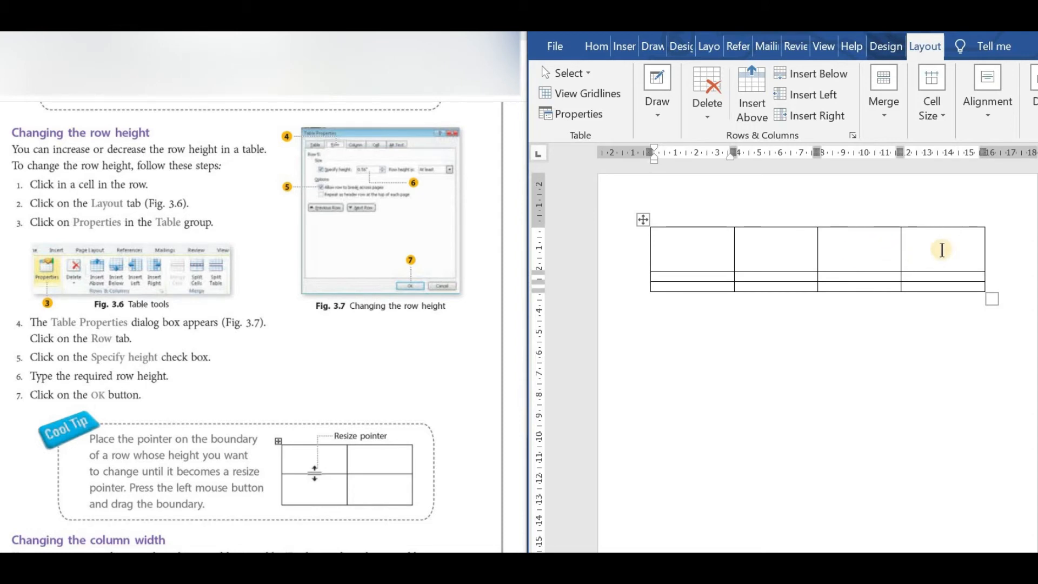
Specify a height of 1.9 cm for the second row of the table in Table Properties.
left_click(687, 274)
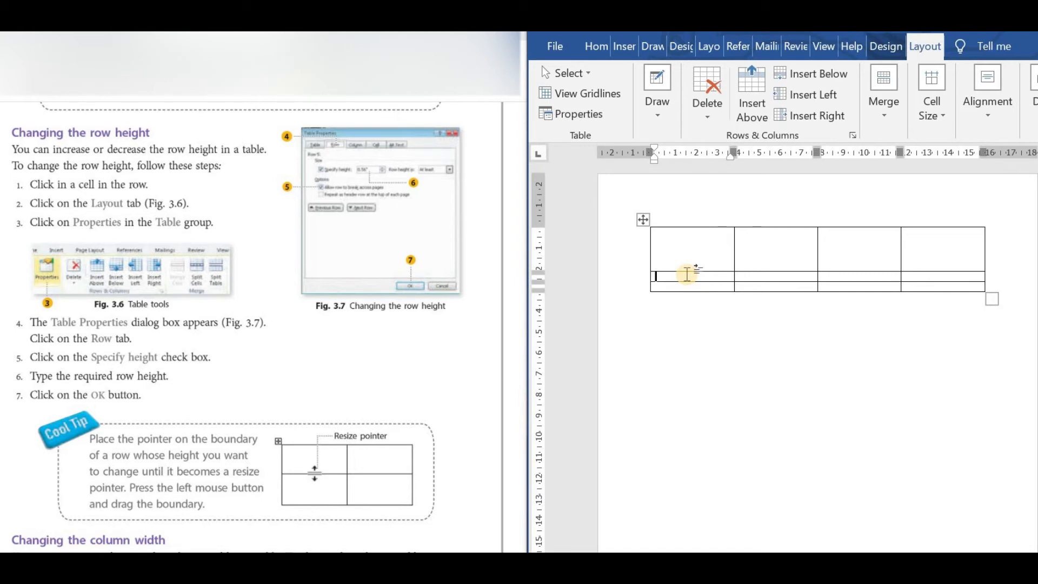
left_click(926, 47)
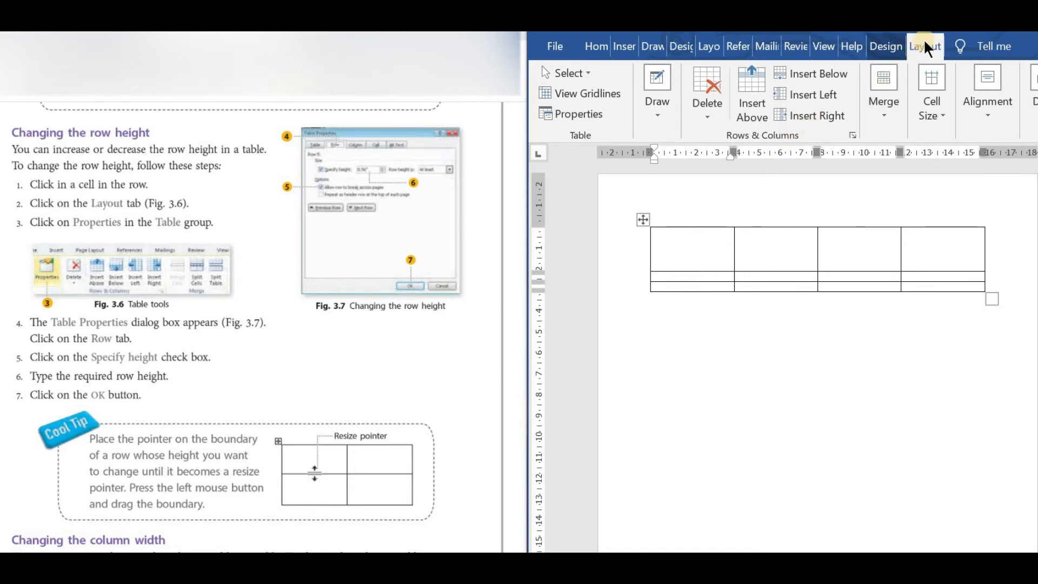
left_click(591, 108)
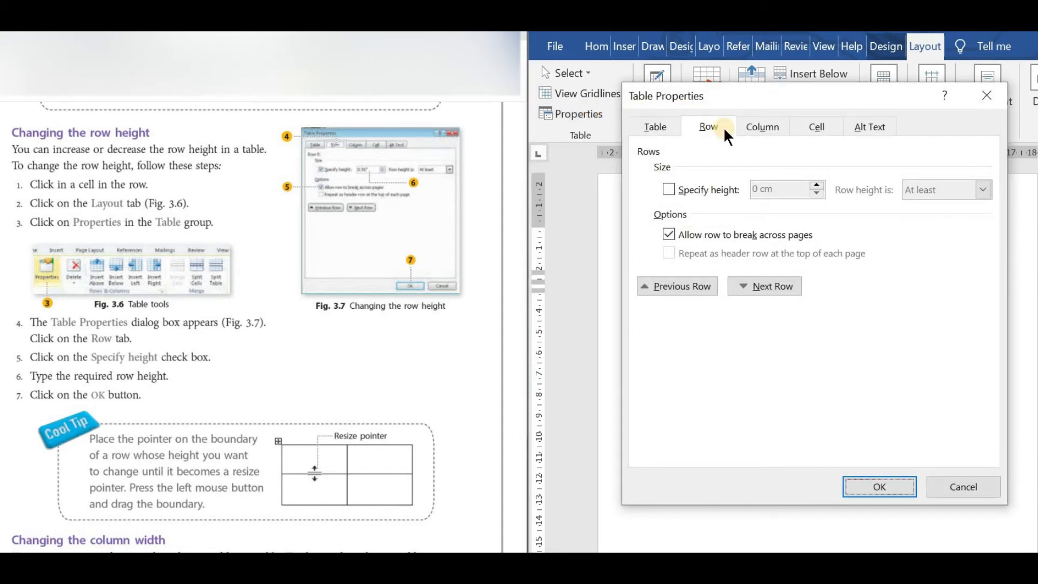
left_click(668, 191)
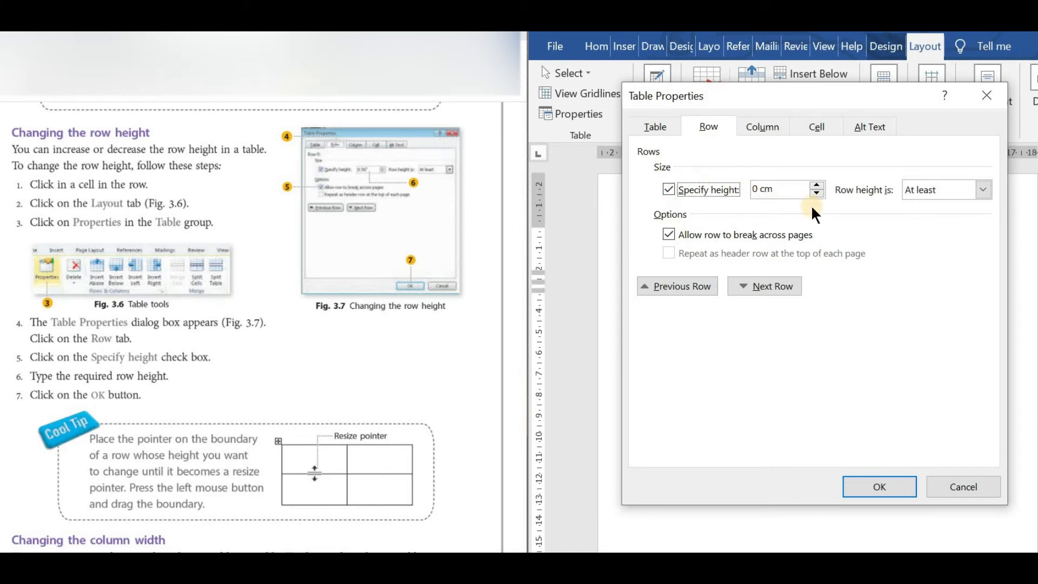
left_click(815, 186)
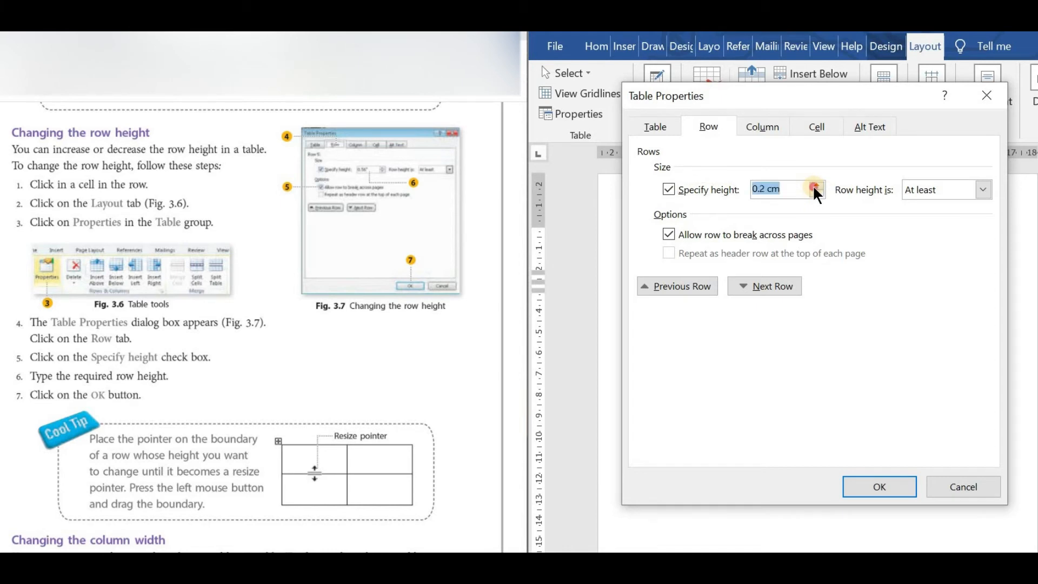
left_click(816, 187)
left_click(816, 187)
left_click(871, 487)
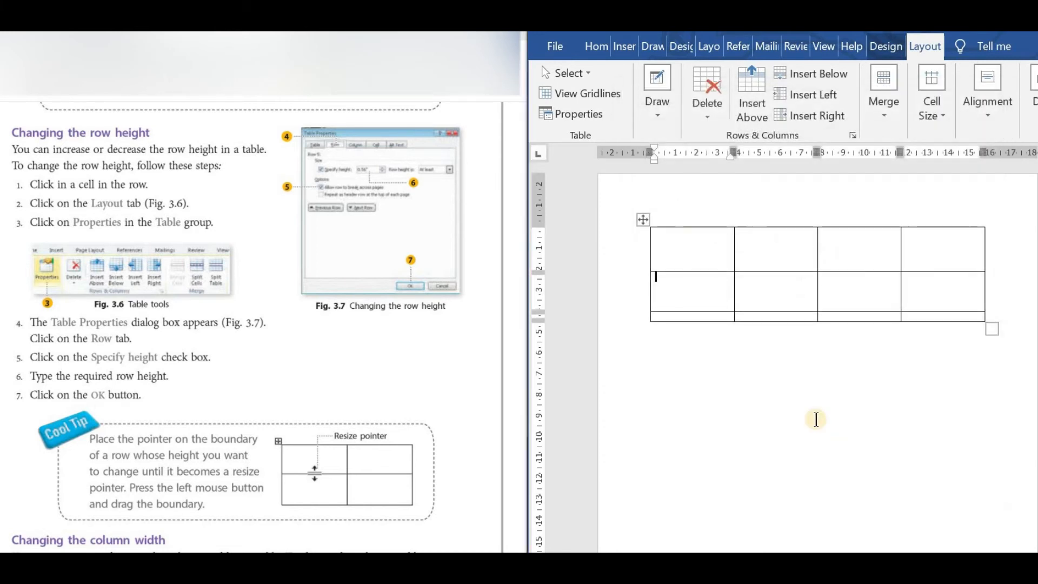
Increase the third row's height by moving the table's bottom border down until the row roughly matches the other rows.
left_click(714, 294)
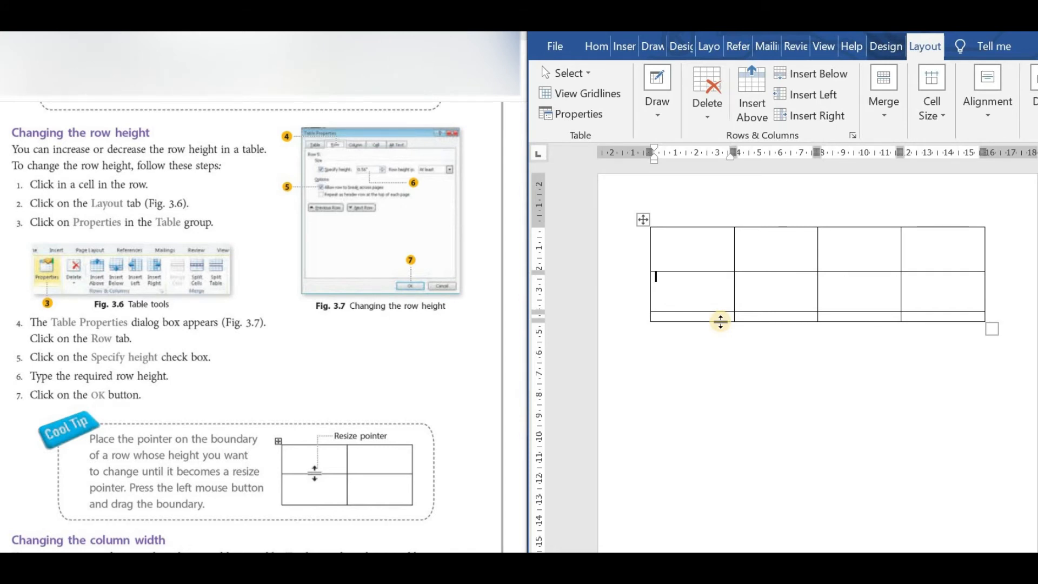
left_click_drag(721, 321, 738, 359)
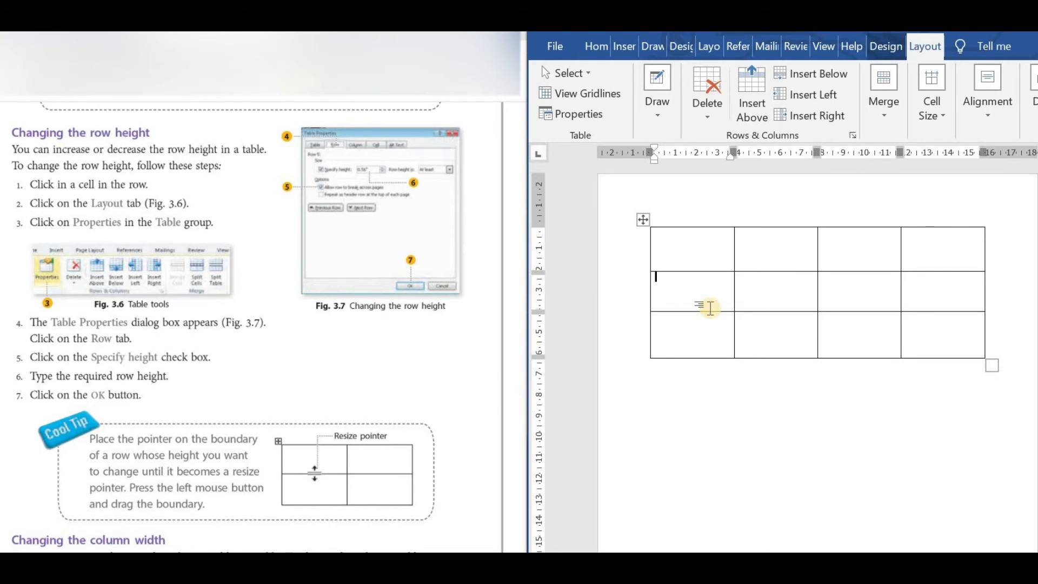
mouse_move(711, 311)
left_mouse_down()
mouse_move(719, 398)
mouse_move(716, 307)
mouse_move(719, 388)
mouse_move(717, 313)
mouse_move(721, 350)
mouse_move(728, 311)
left_mouse_up()
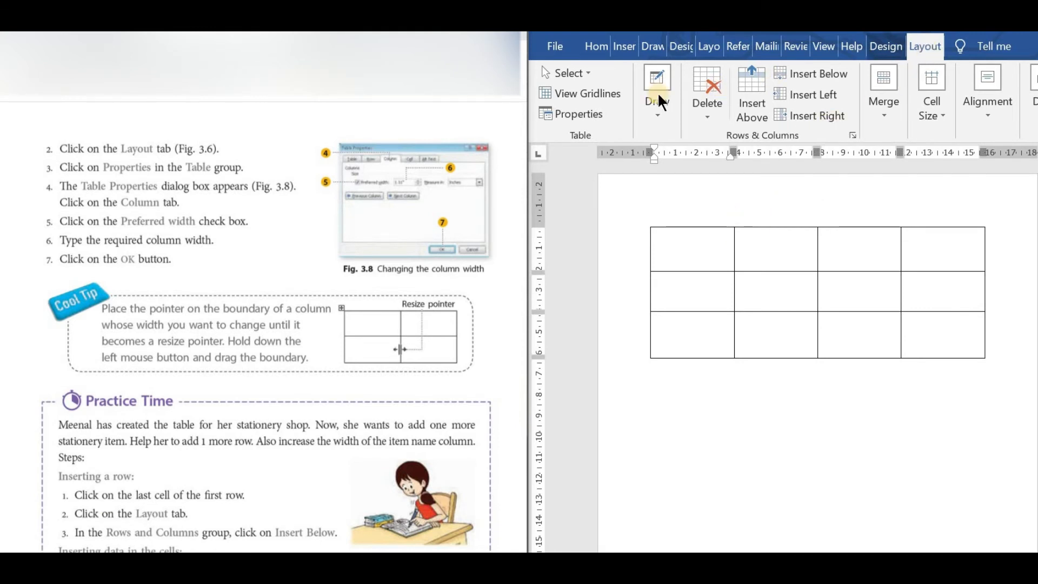
Set the preferred width of the table's first column to 5.7 cm in Table Properties.
left_click(575, 116)
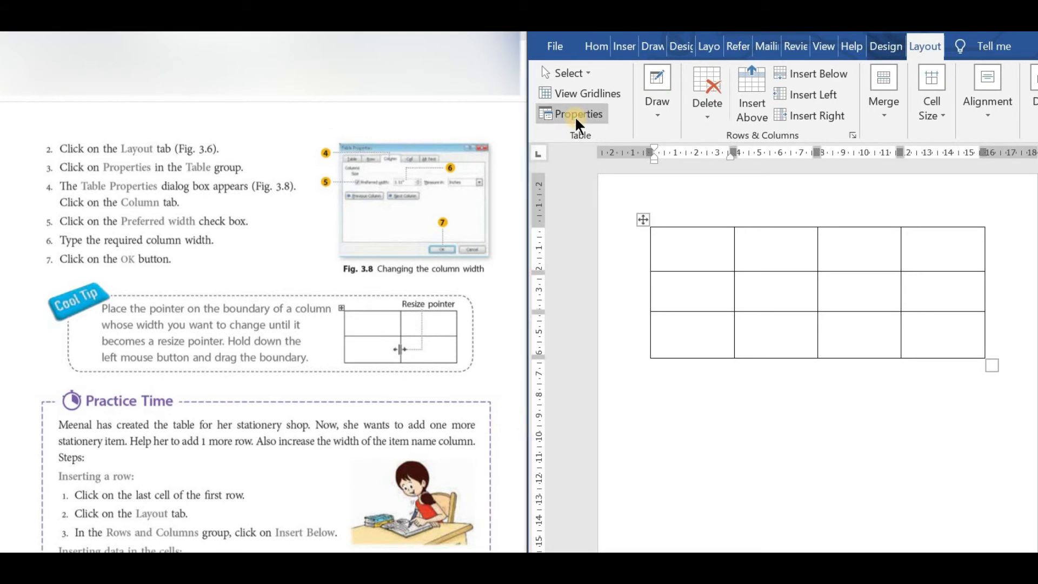
left_click(576, 114)
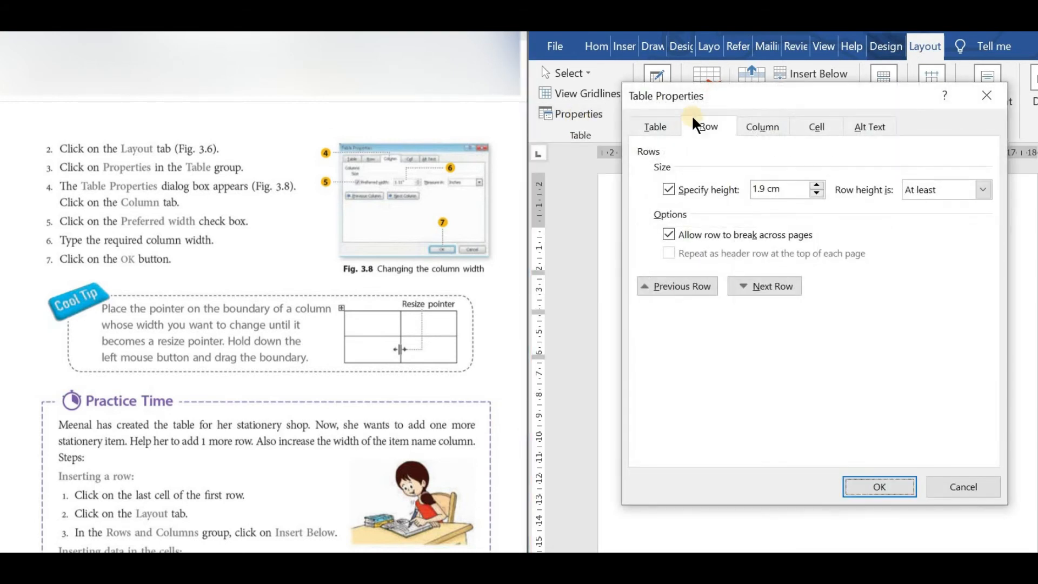
left_click(772, 128)
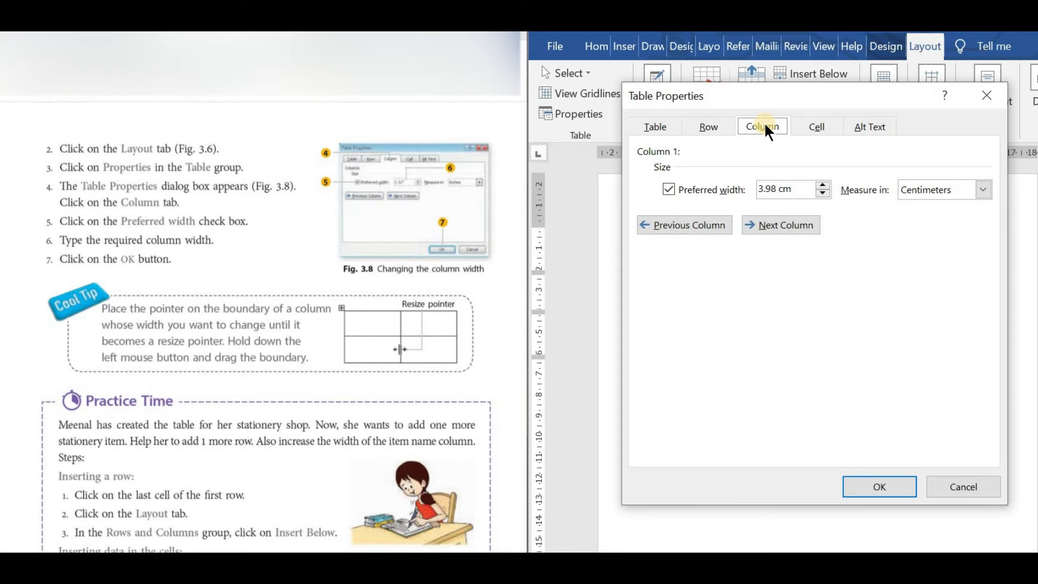
left_click(668, 190)
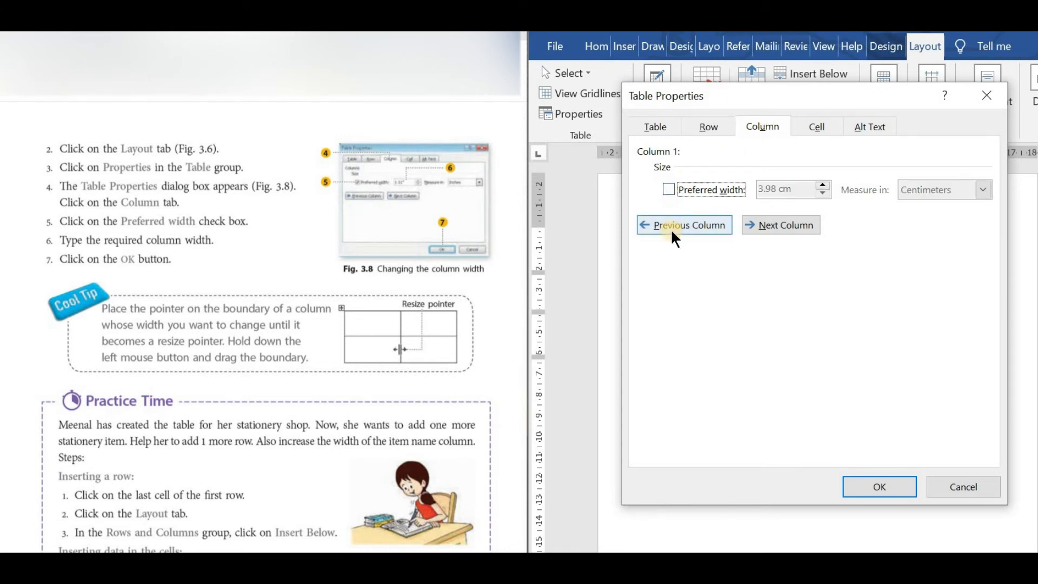
left_click(668, 190)
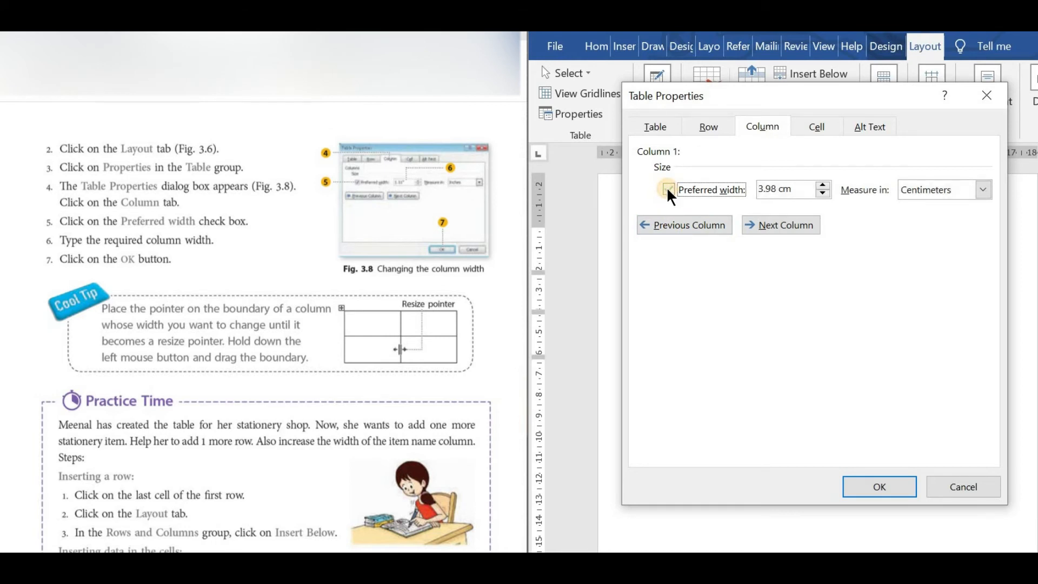
left_click(823, 184)
left_click(823, 184)
left_click(823, 184)
left_click(823, 185)
left_click(823, 184)
left_click(823, 184)
left_click(823, 184)
left_click(823, 184)
left_click(823, 185)
left_click(823, 184)
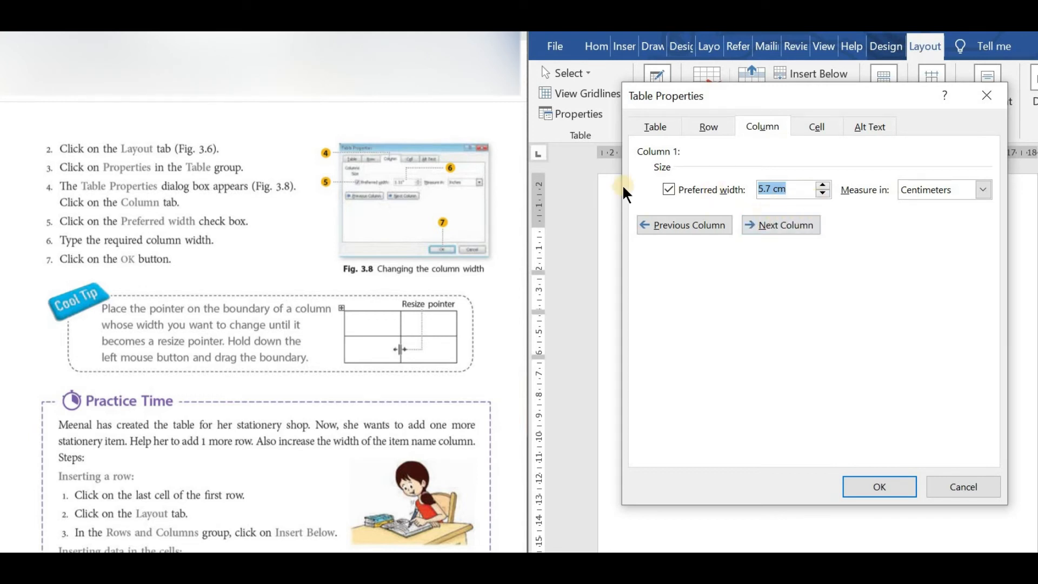
left_click(879, 487)
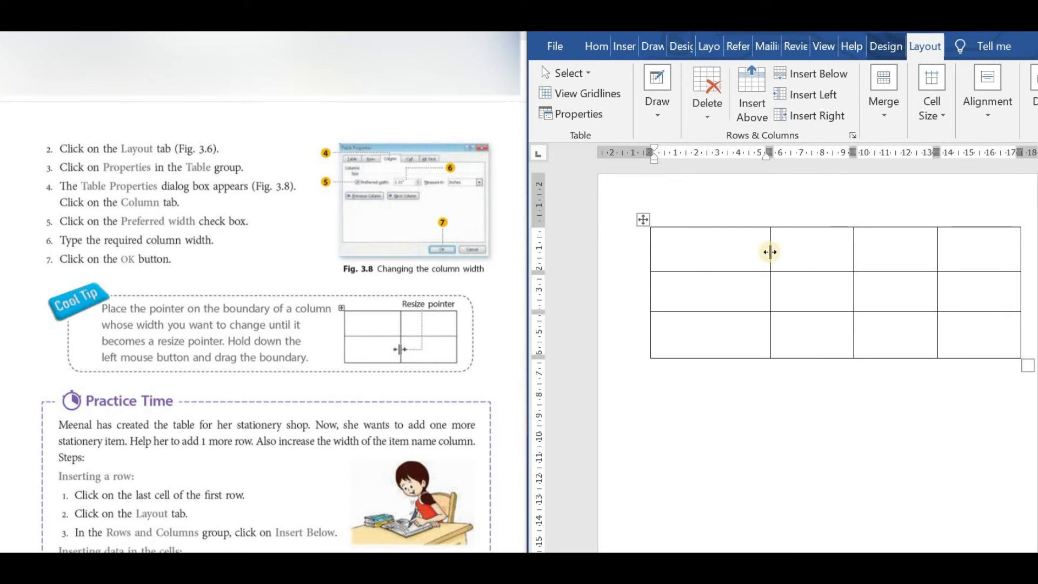
Set the second column's preferred width to 4.6 cm, and widen the third column by moving its boundary with the fourth column.
left_click(803, 257)
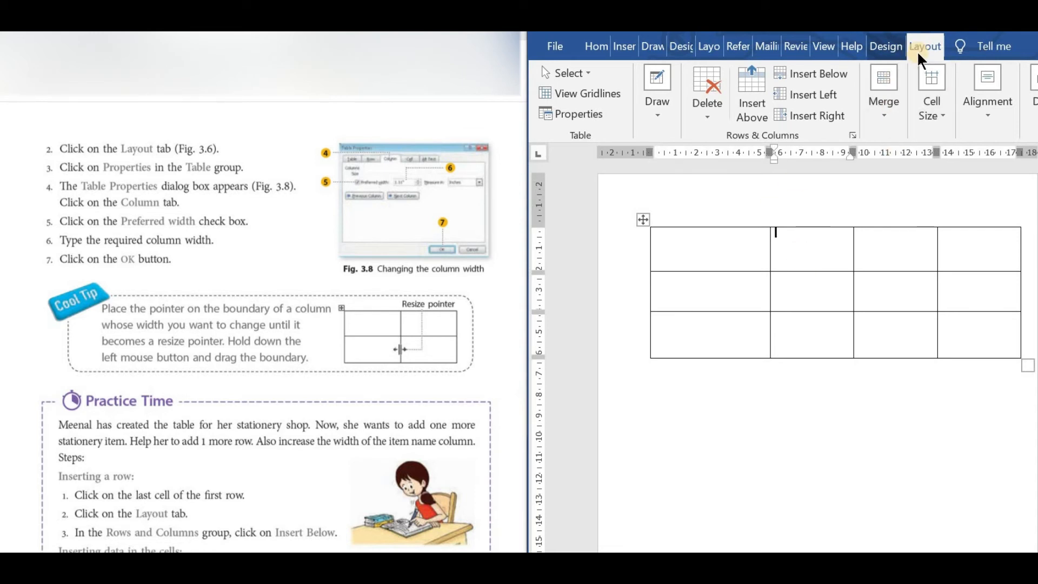
left_click(592, 111)
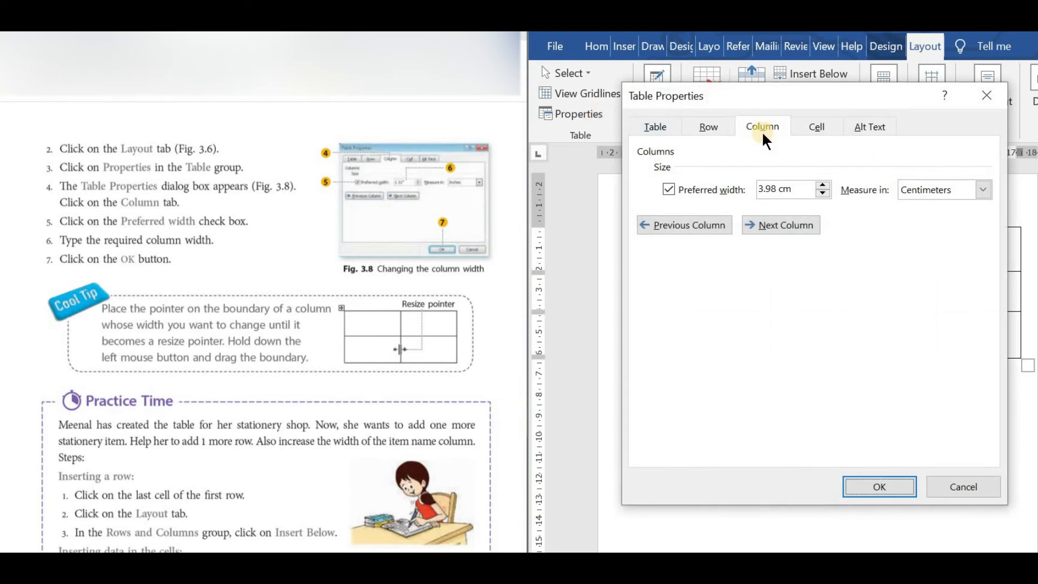
left_click(669, 188)
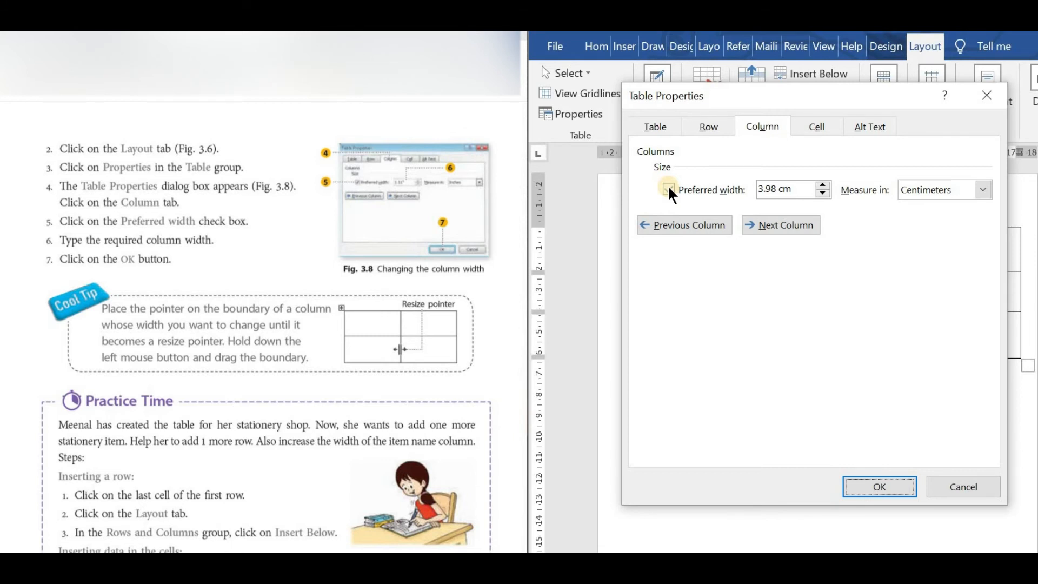
left_click(825, 184)
left_click(824, 184)
left_click(824, 184)
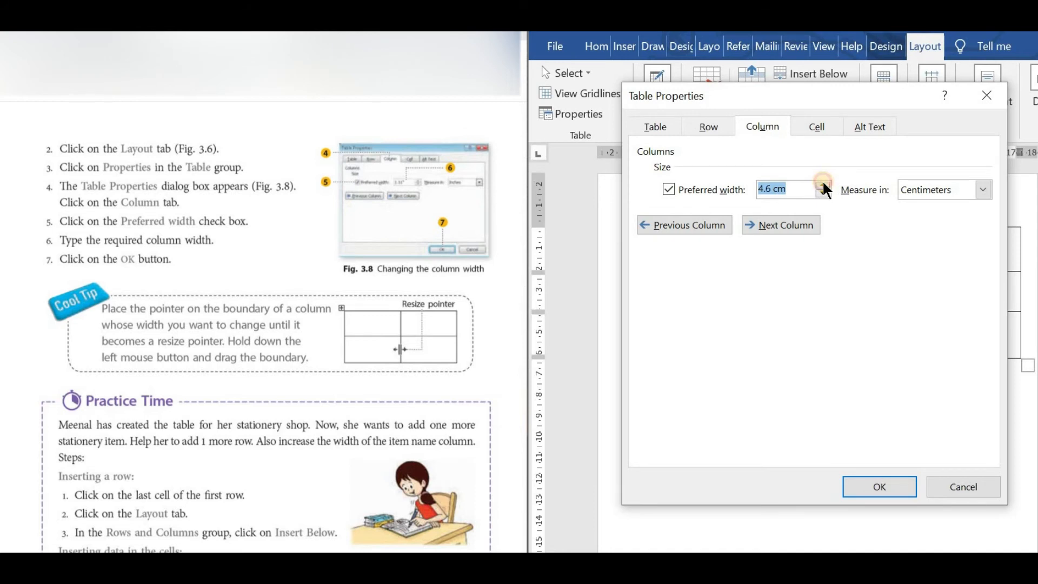
left_click(881, 487)
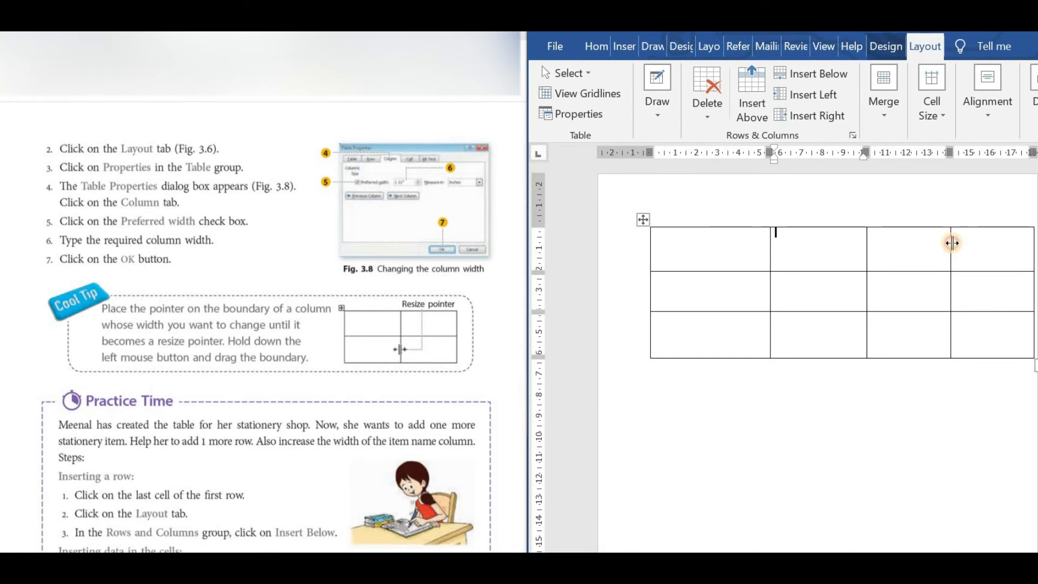
left_click_drag(951, 243, 982, 258)
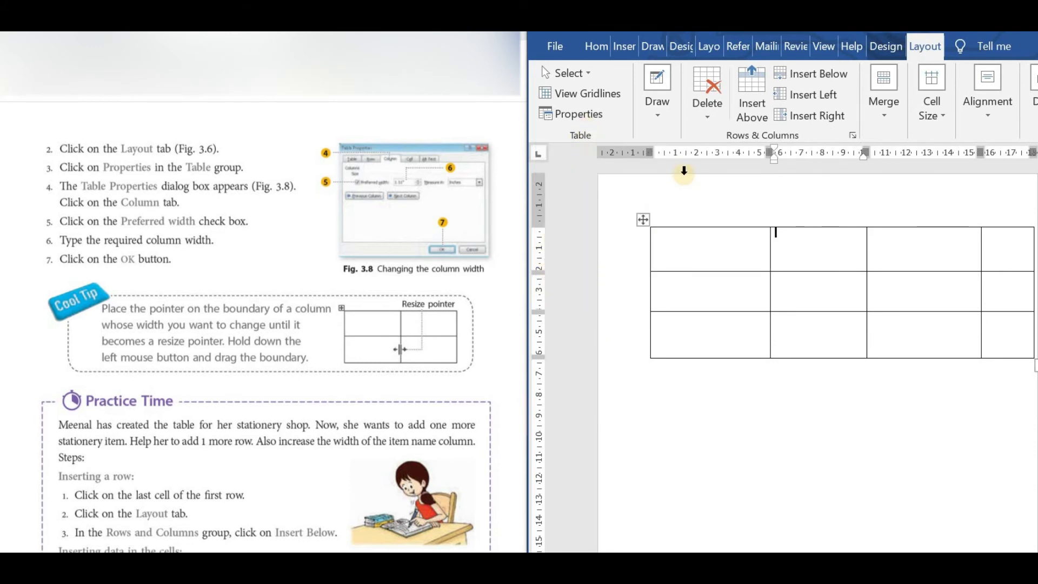
mouse_move(776, 214)
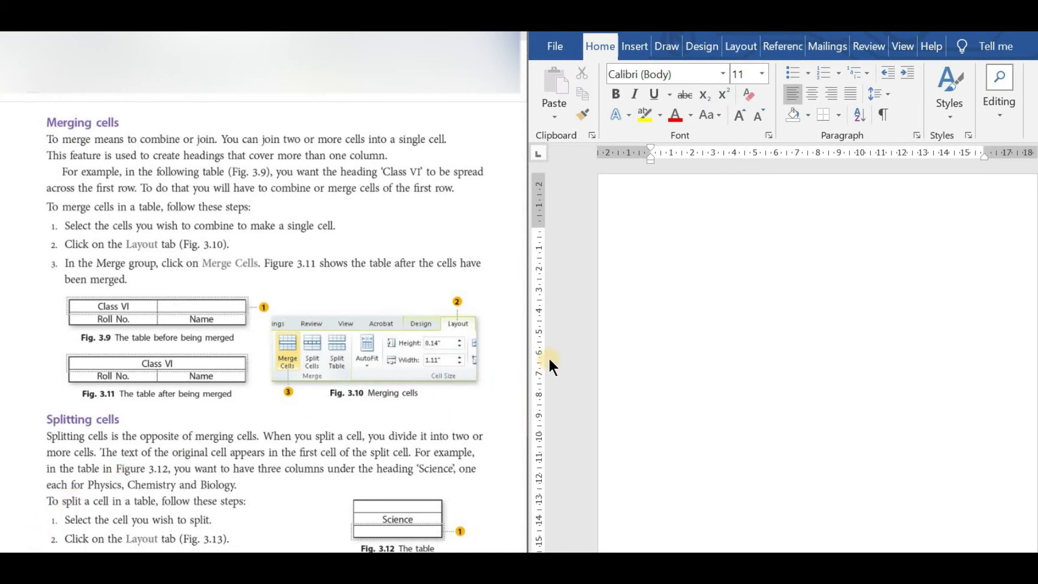
Insert a table with three columns and three rows in the blank document and enter CLASS 6 in its first cell.
left_click(635, 48)
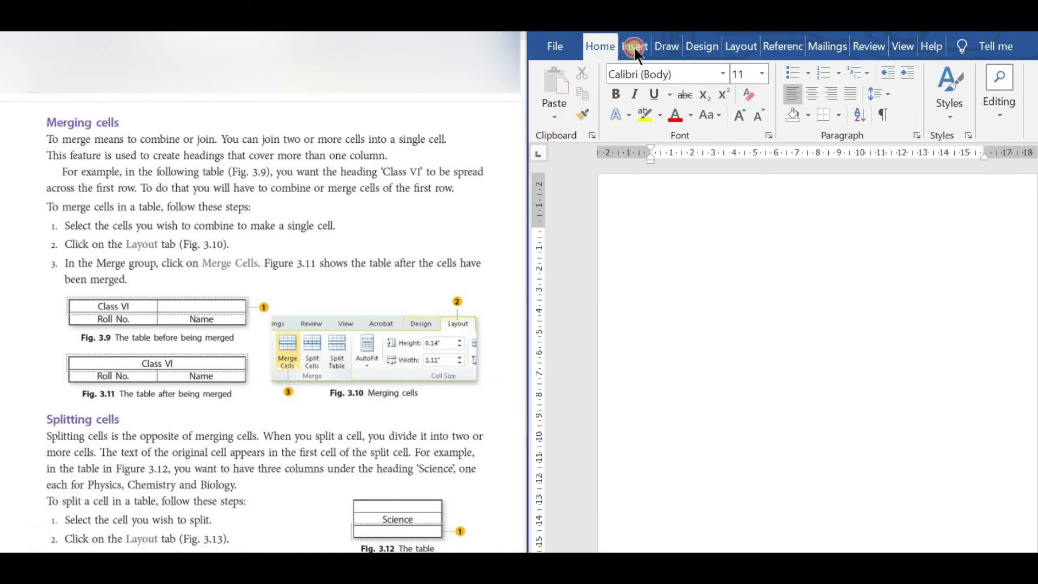
left_click(635, 46)
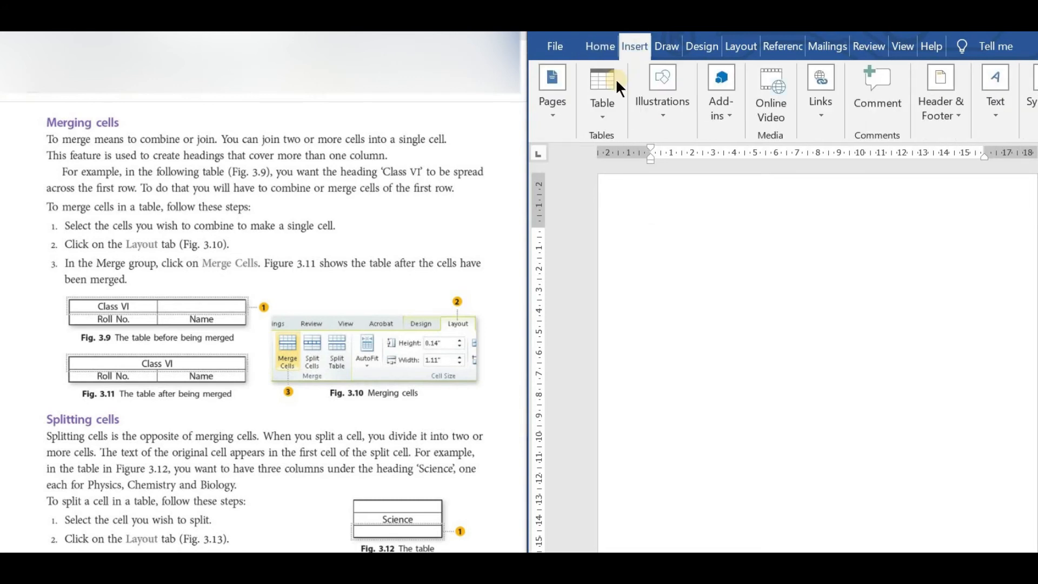
left_click(610, 90)
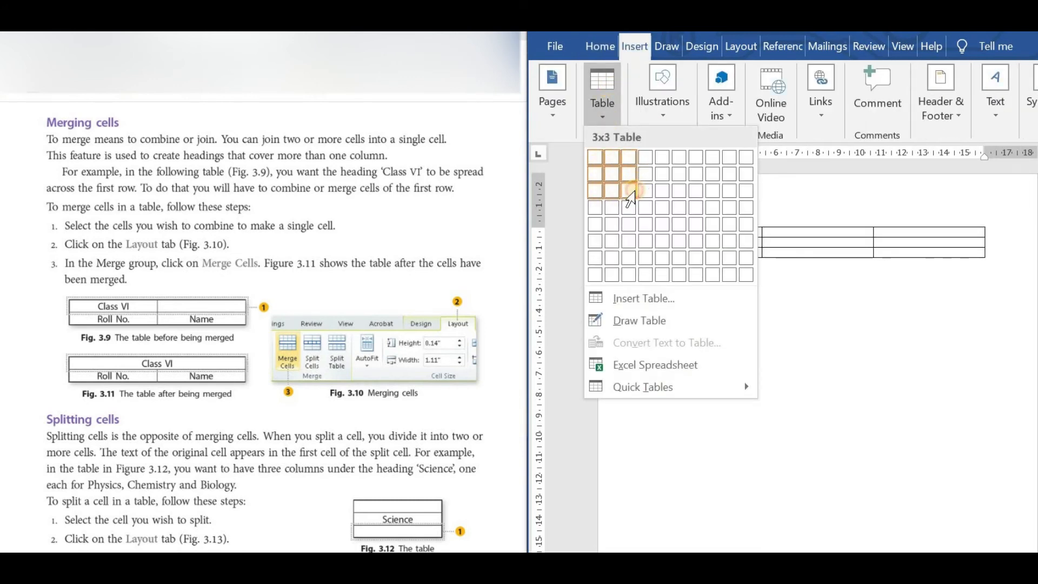
left_click(633, 192)
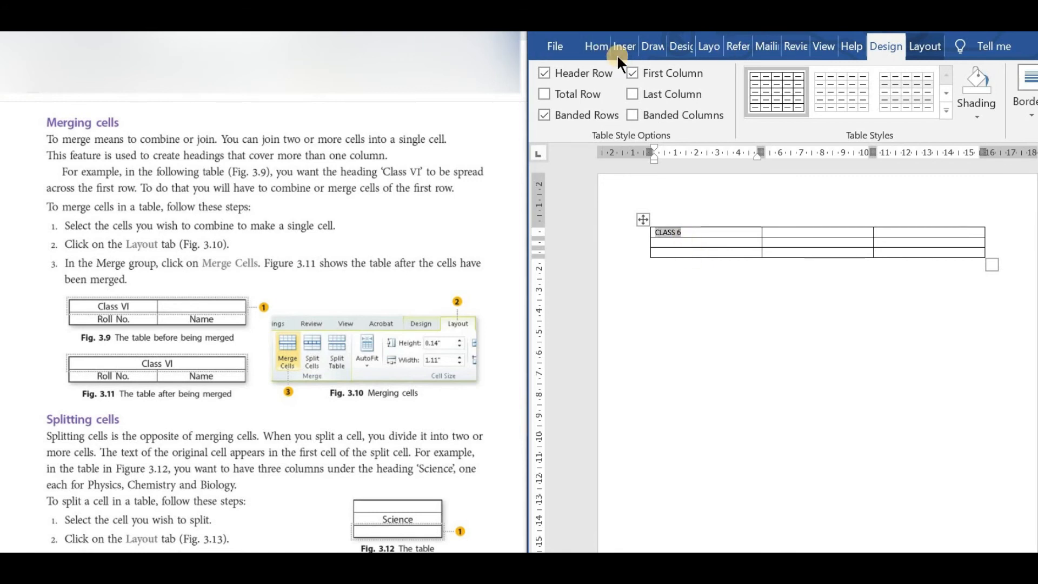
Format the CLASS 6 text in 36 pt red, and enlarge the table by stretching its lower-right corner.
left_click(597, 46)
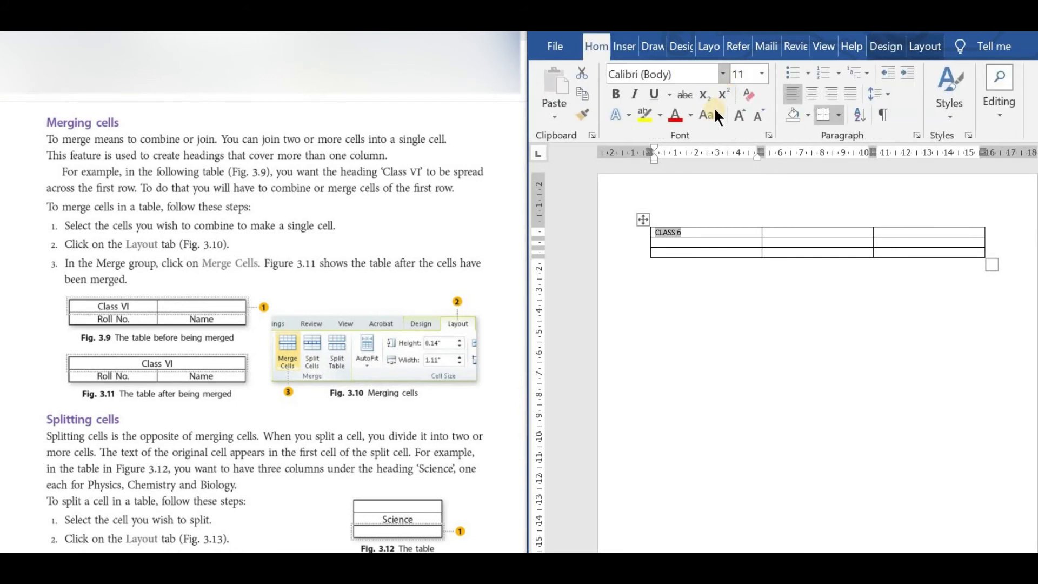
left_click(744, 116)
left_click(744, 116)
left_click(744, 116)
left_click(745, 116)
left_click(745, 116)
left_click(745, 116)
left_click(745, 116)
left_click(746, 115)
left_click(745, 116)
left_click(745, 116)
left_click(745, 116)
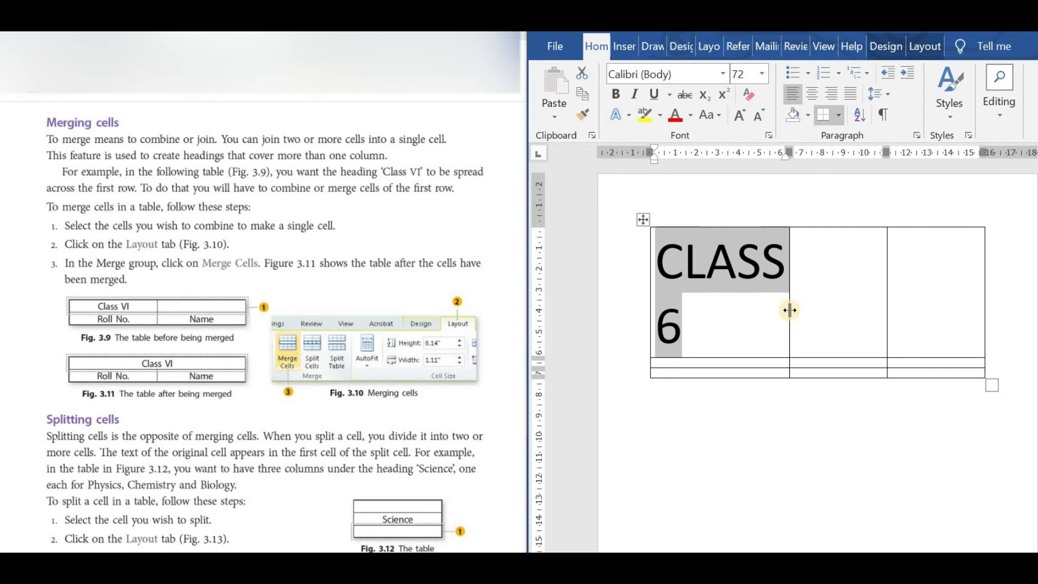
left_click(757, 116)
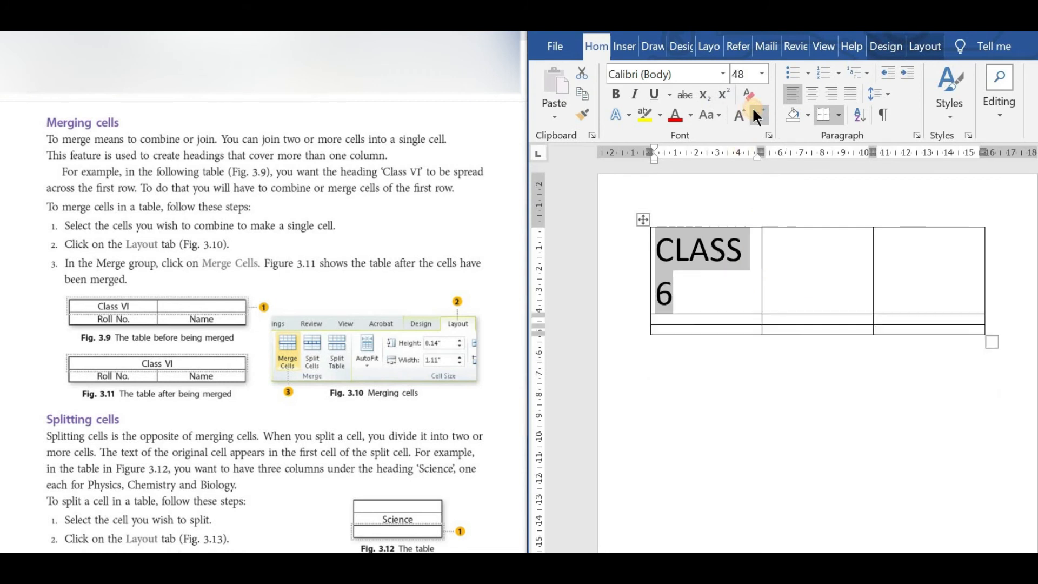
left_click(757, 116)
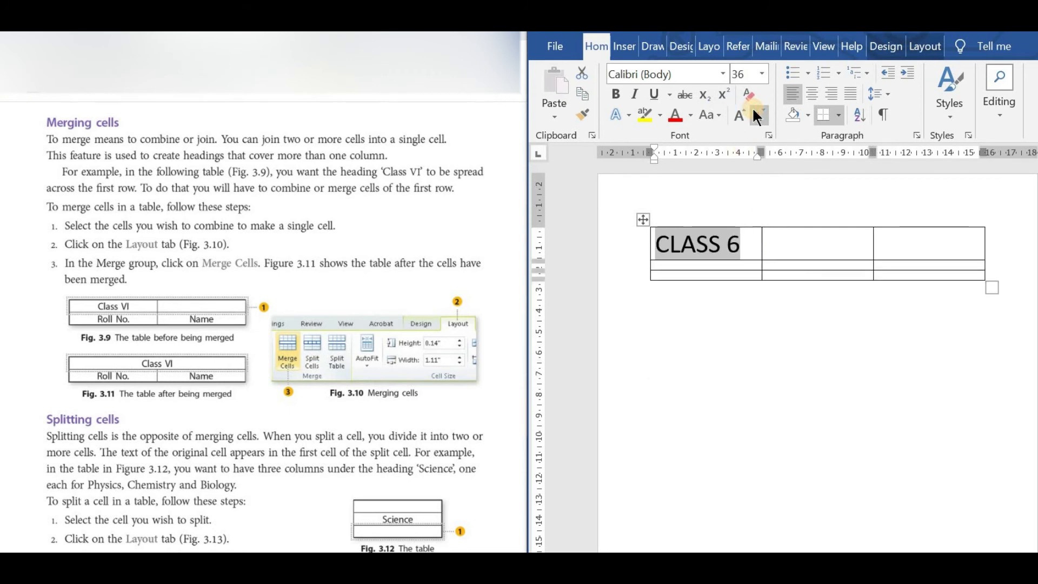
left_click(671, 116)
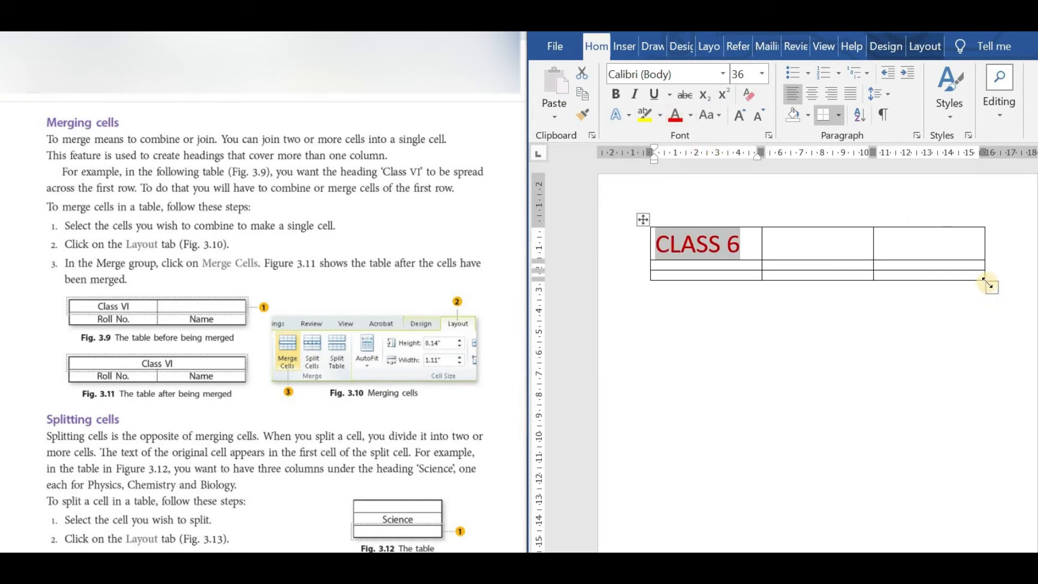
left_click_drag(989, 282, 997, 328)
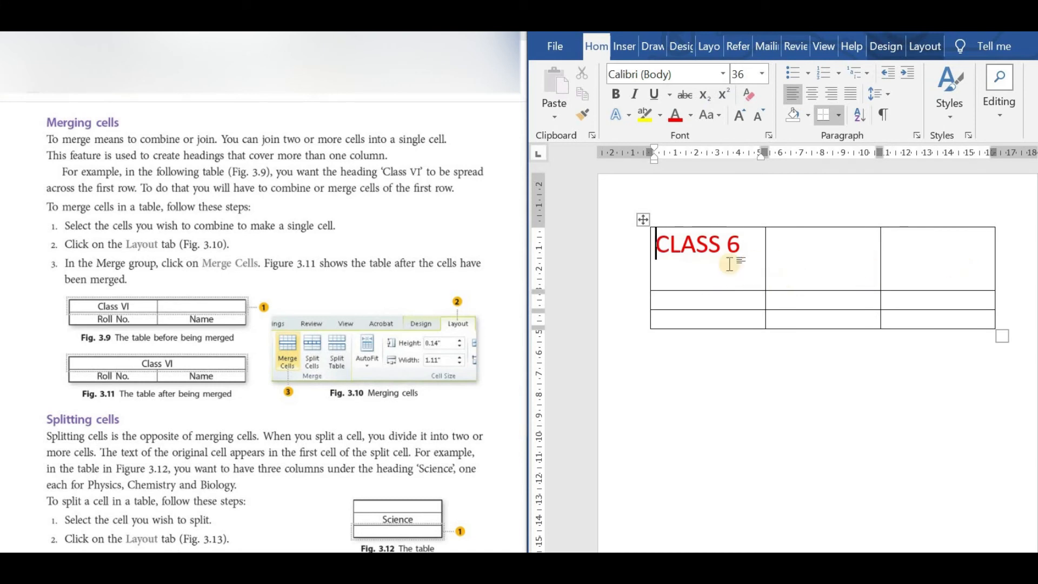
Merge the three cells of the table's first row into a single heading cell.
left_click_drag(722, 263, 903, 260)
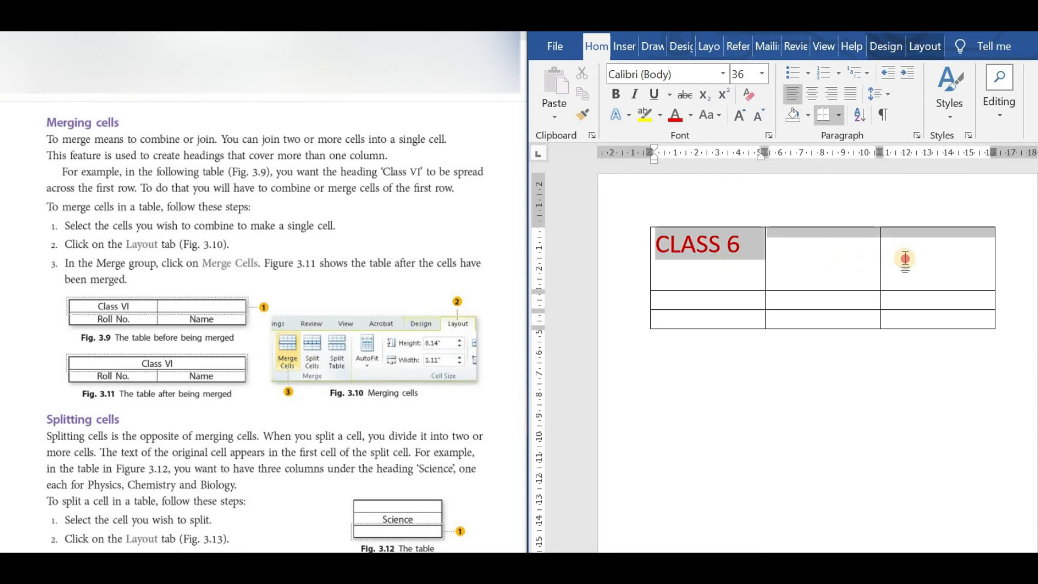
left_click(696, 270)
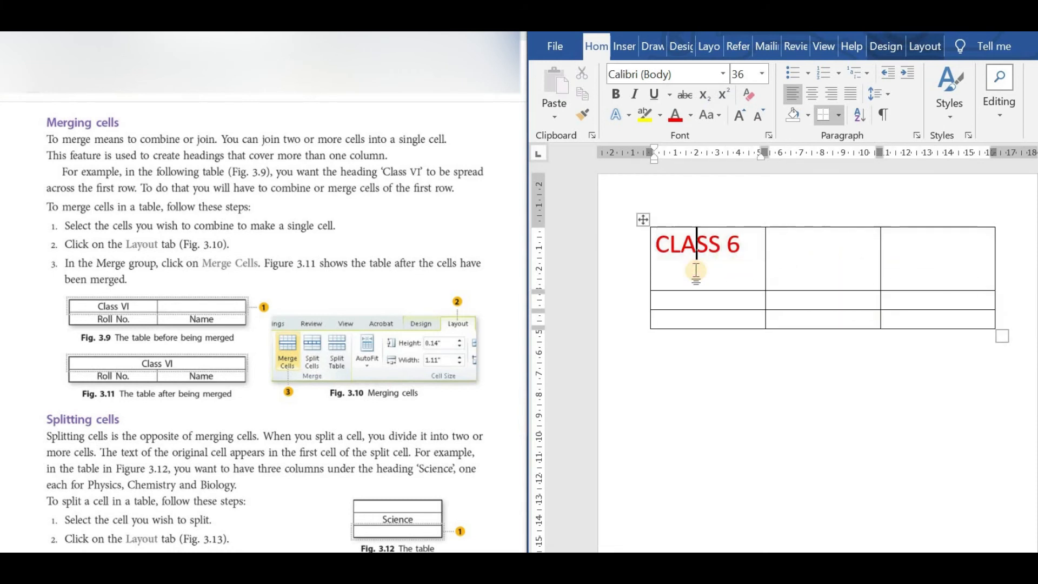
left_click_drag(695, 270, 906, 260)
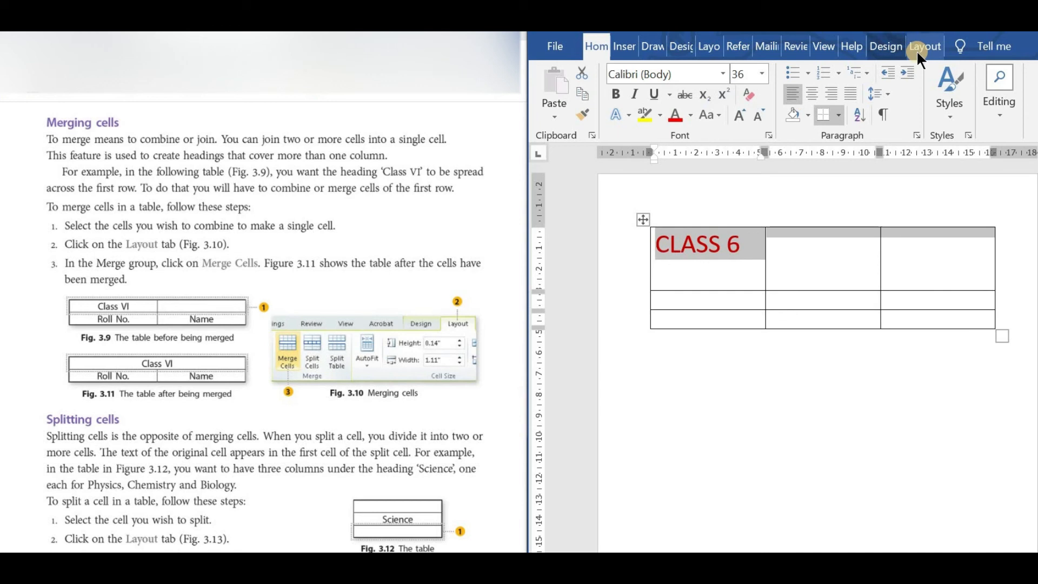
left_click(916, 50)
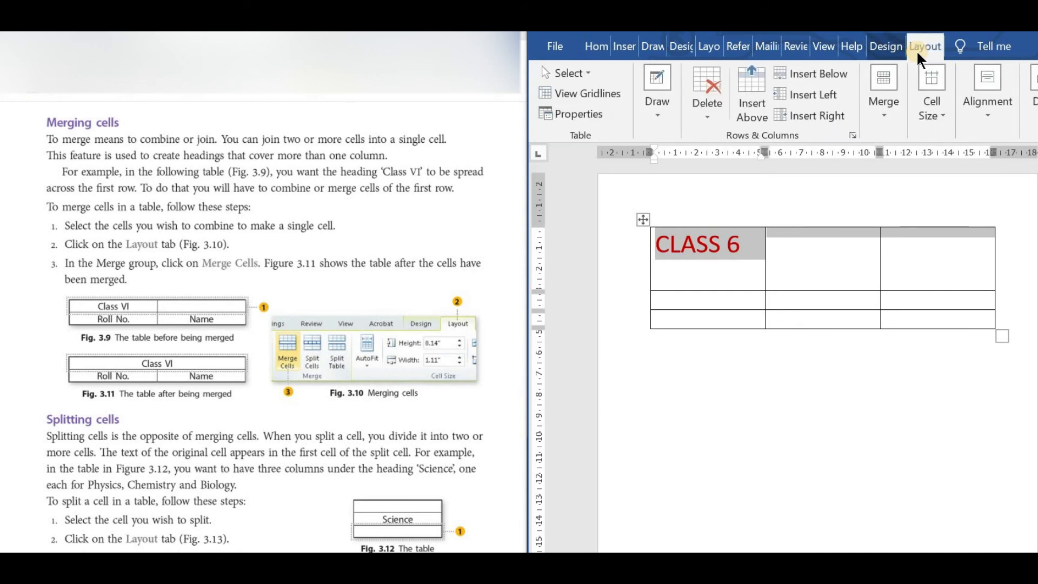
left_click(882, 114)
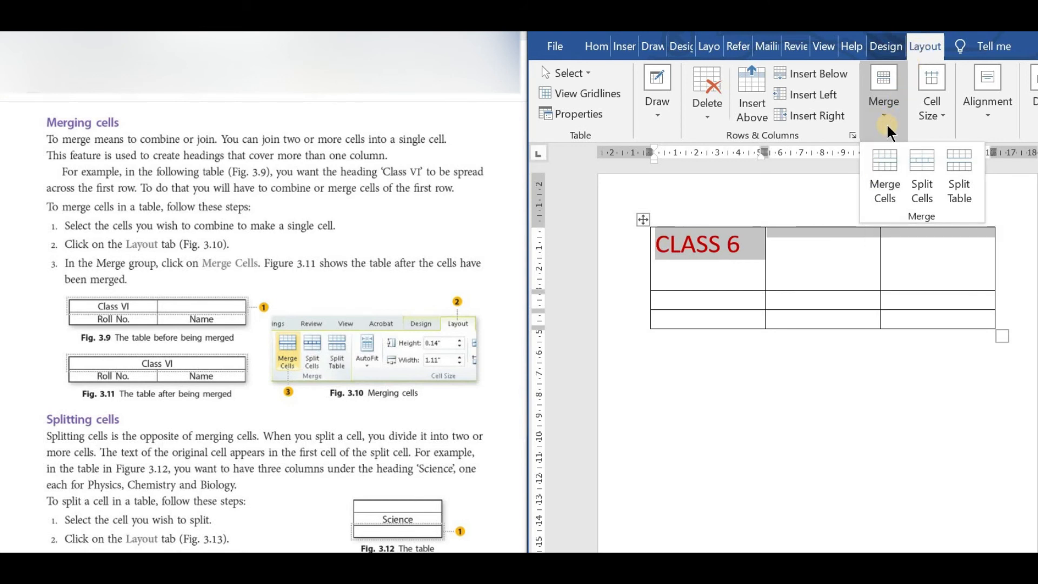
left_click(884, 184)
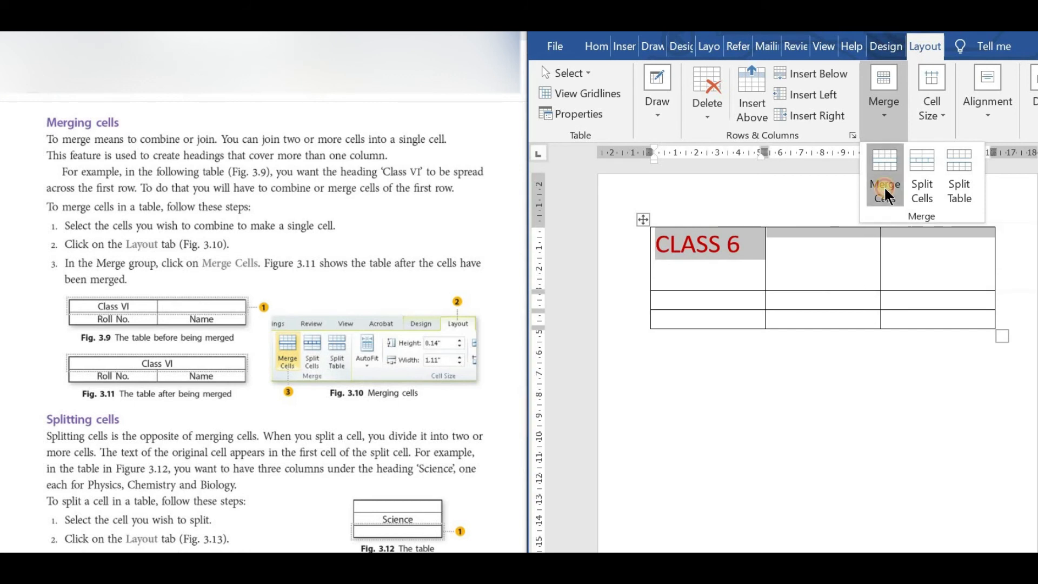
left_click(768, 441)
left_click(778, 378)
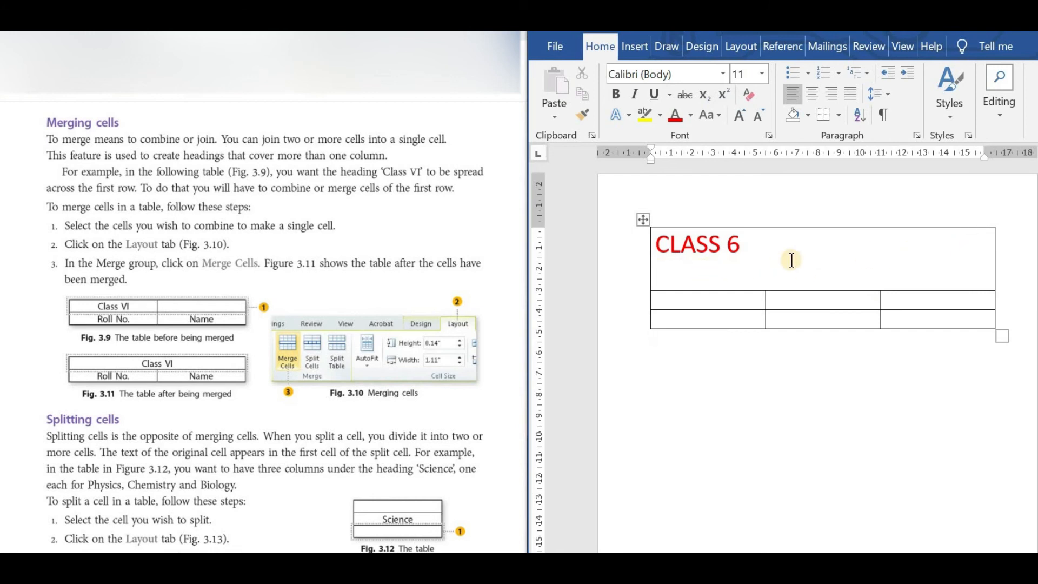
Center the CLASS 6 heading horizontally in the merged cell.
left_click_drag(751, 252, 668, 241)
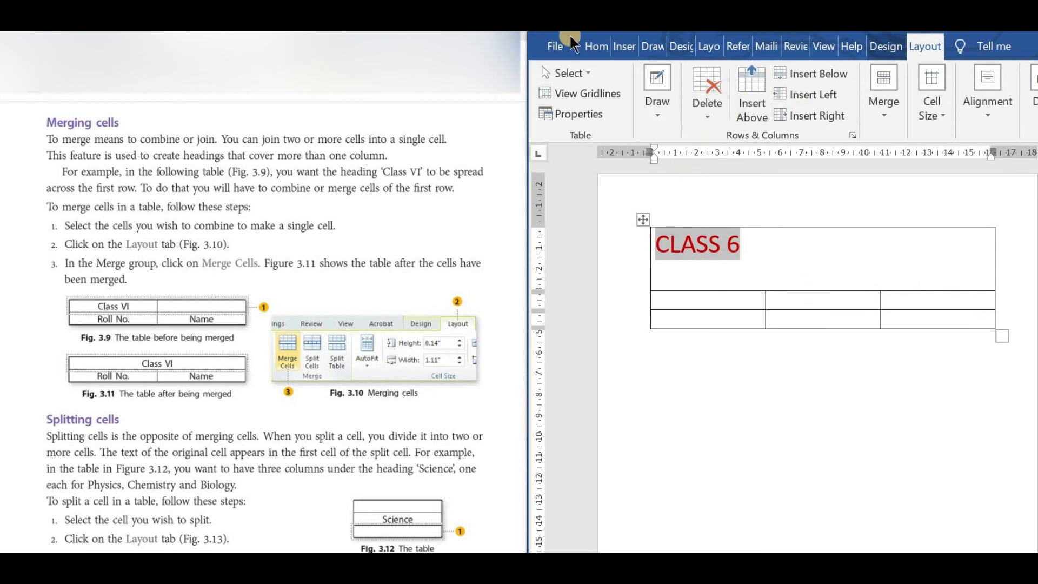
left_click(595, 47)
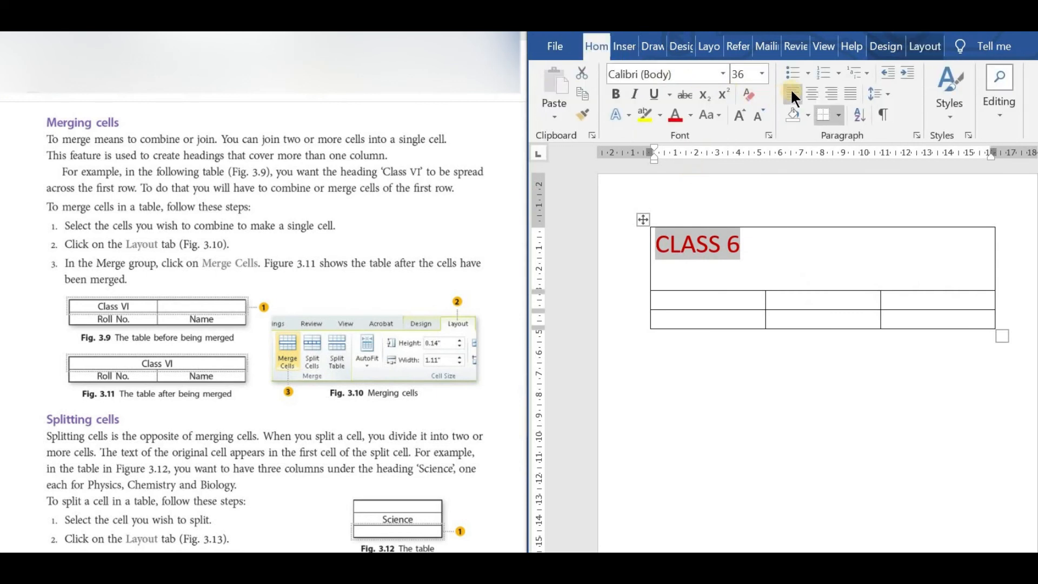
left_click(812, 94)
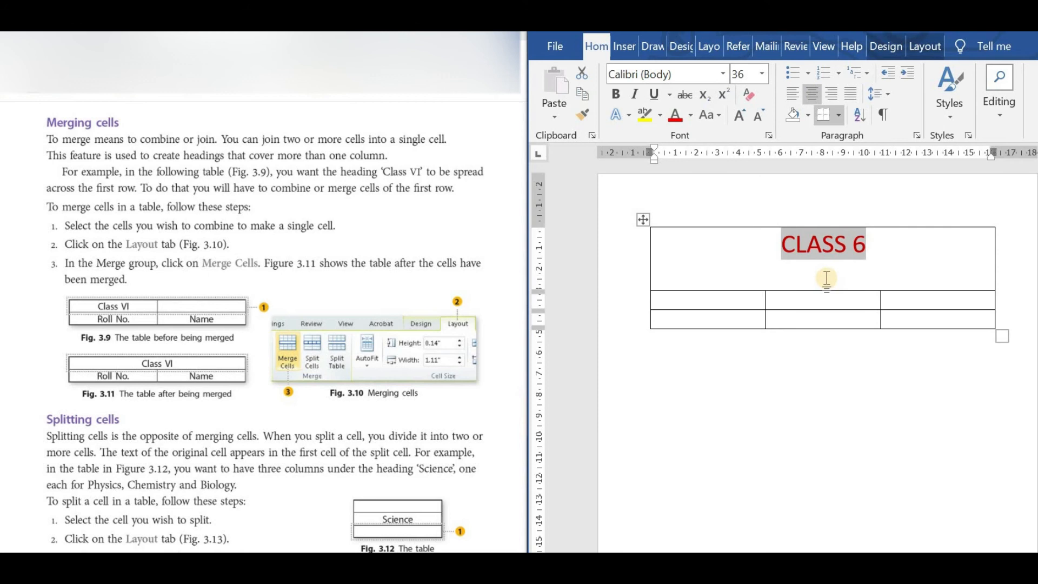
Enter MONDAY in the first cell of the second row and enlarge its text to 36 pt.
left_click(705, 308)
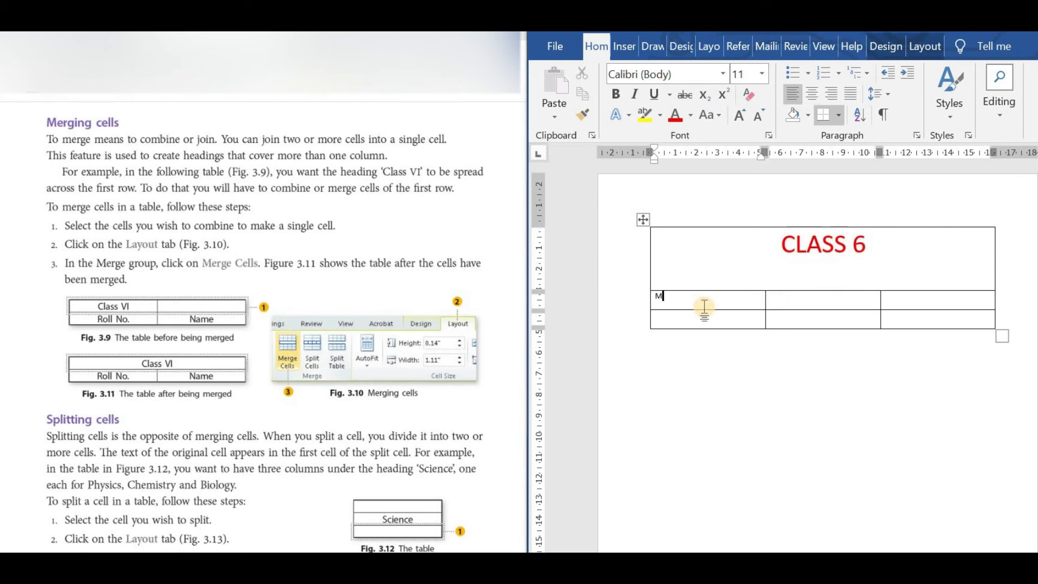
type("MONDAY")
key("shift+Left")
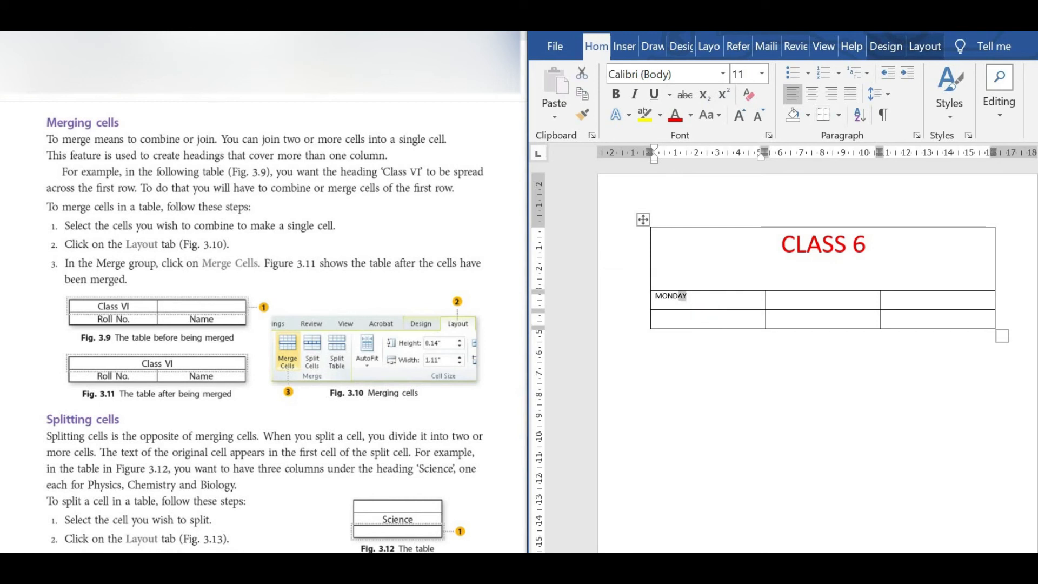
key("shift+Left")
key("shift+Left")
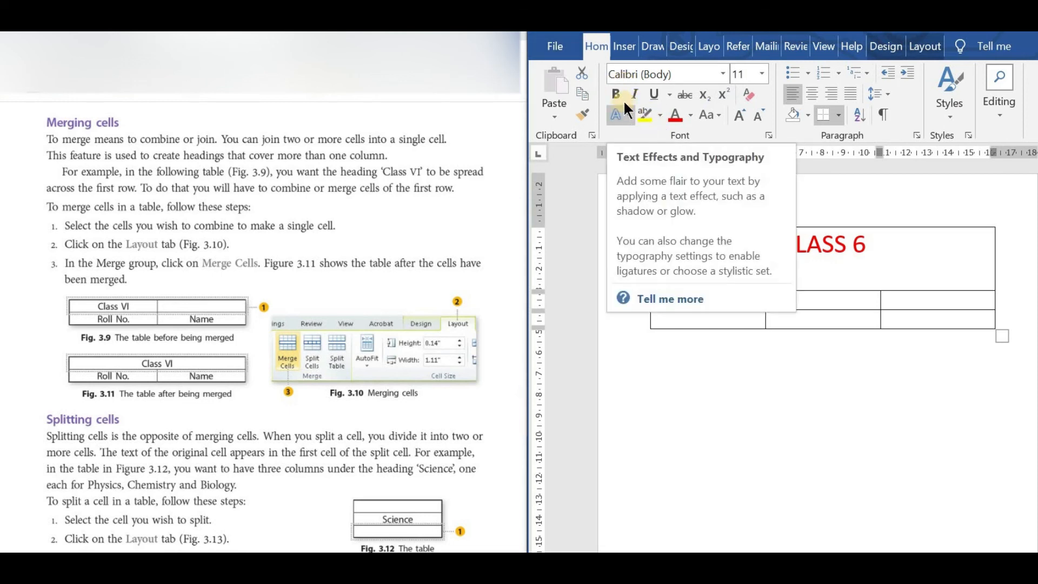
left_click(737, 109)
left_click(737, 109)
left_click(736, 109)
left_click(736, 109)
left_click(737, 110)
left_click(737, 110)
left_click(736, 110)
left_click(737, 109)
left_click(737, 109)
left_click(737, 109)
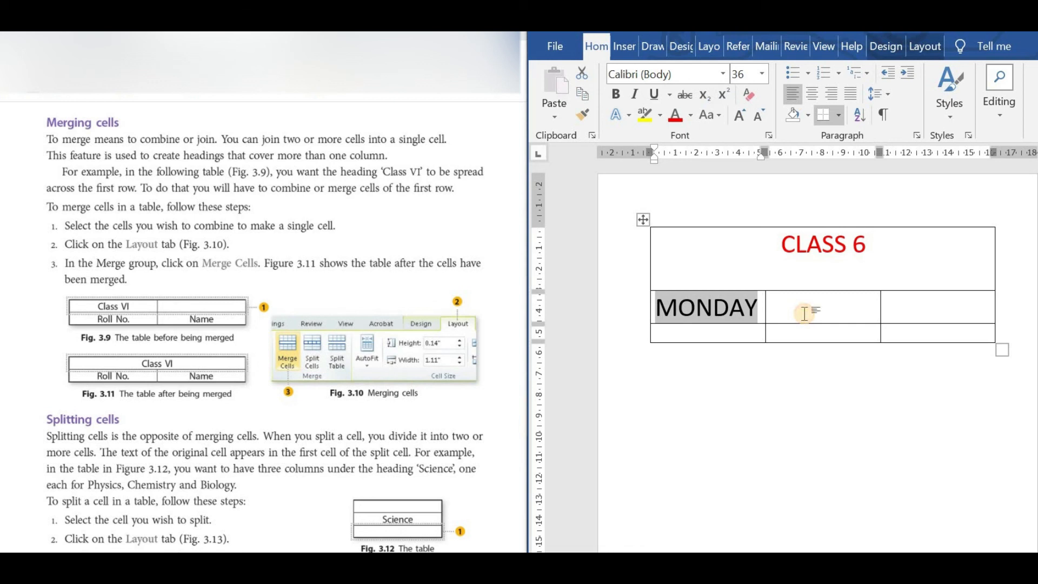
Split the empty cell beside MONDAY into 1 column and 2 rows.
left_click(805, 314)
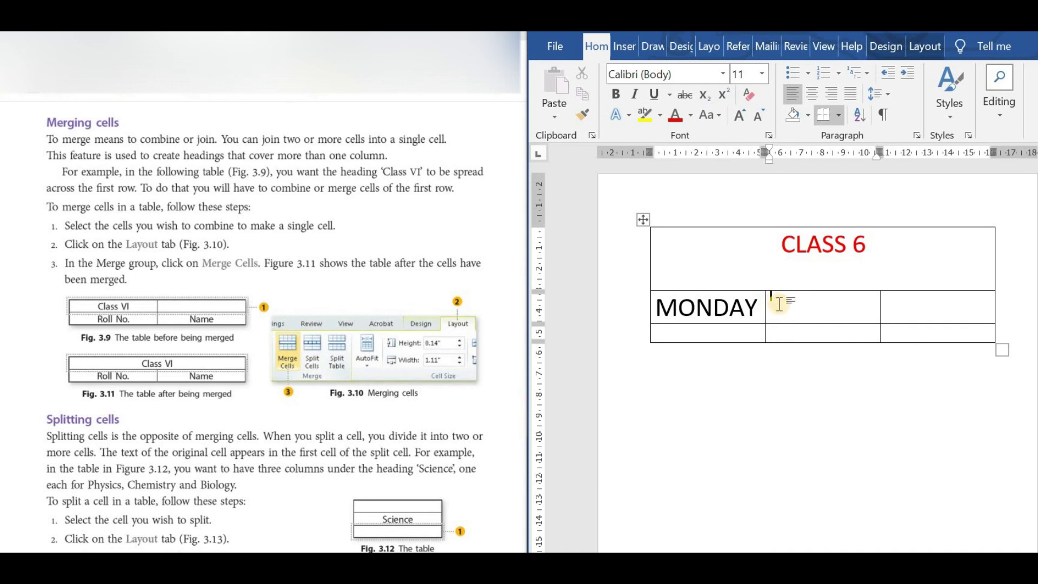
left_click(919, 48)
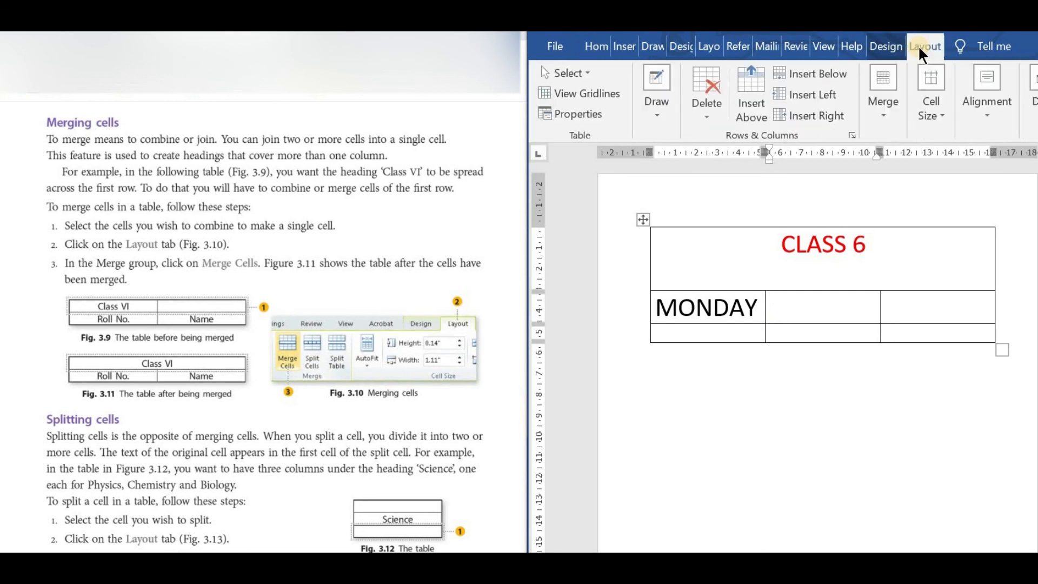
left_click(880, 119)
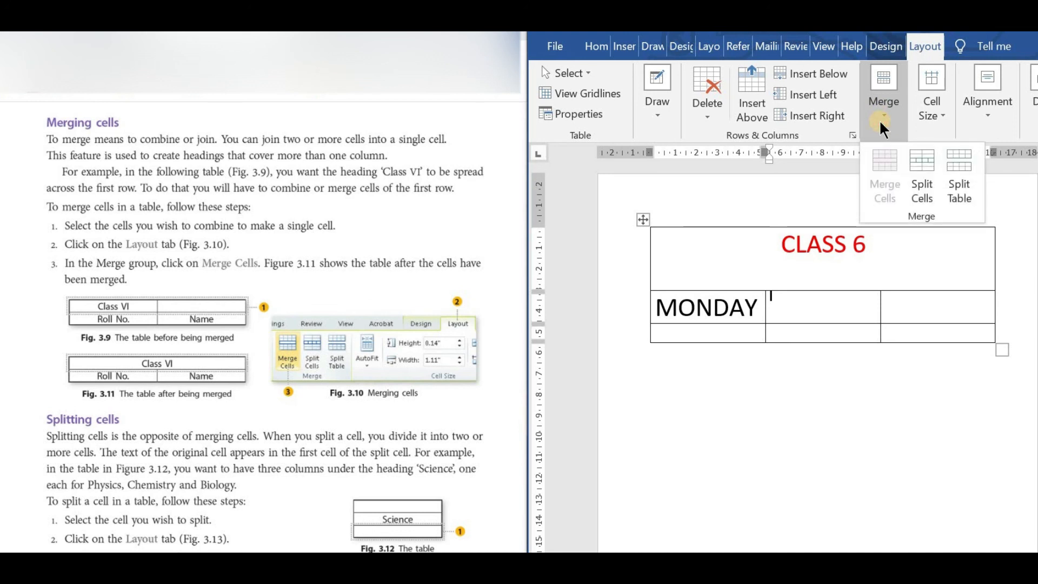
left_click(922, 187)
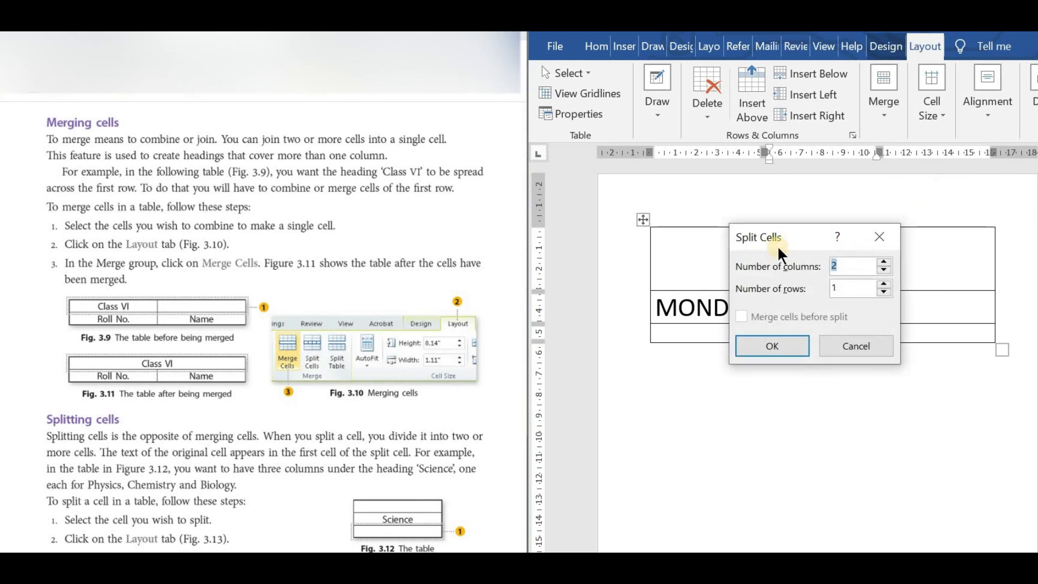
left_click(844, 261)
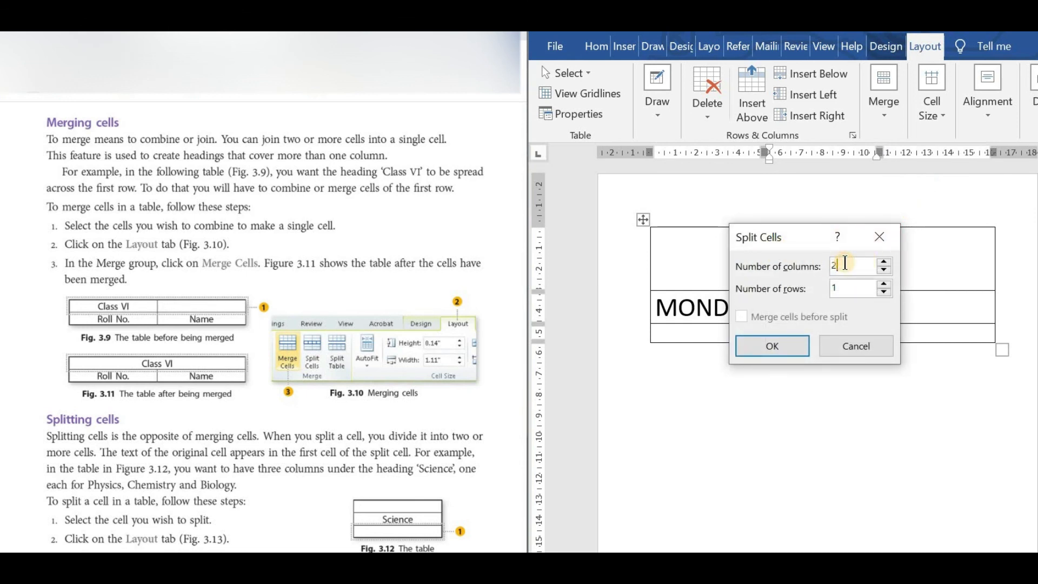
key("BackSpace")
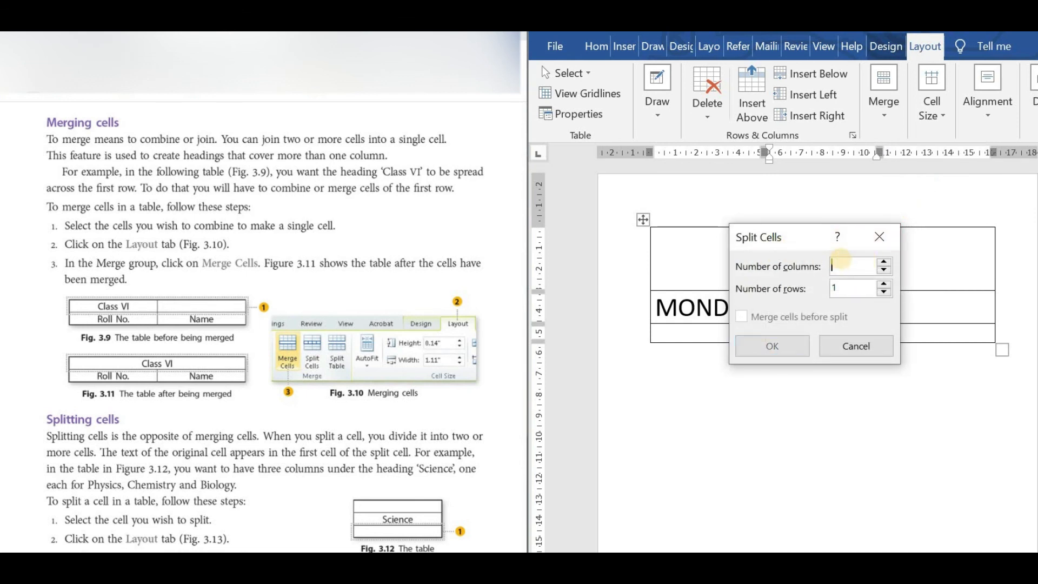
type("1")
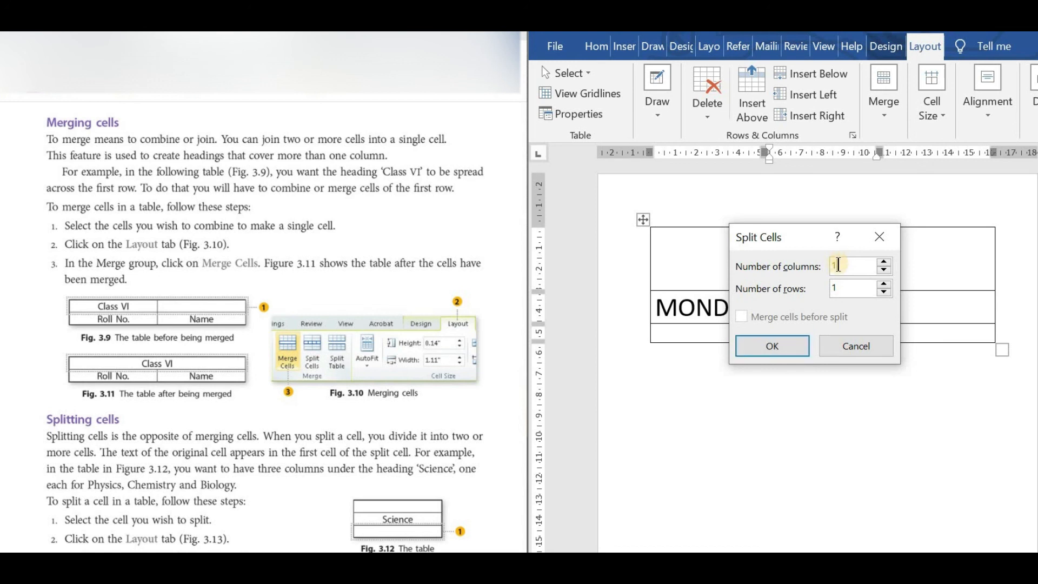
left_click(842, 282)
type("2")
left_click(770, 346)
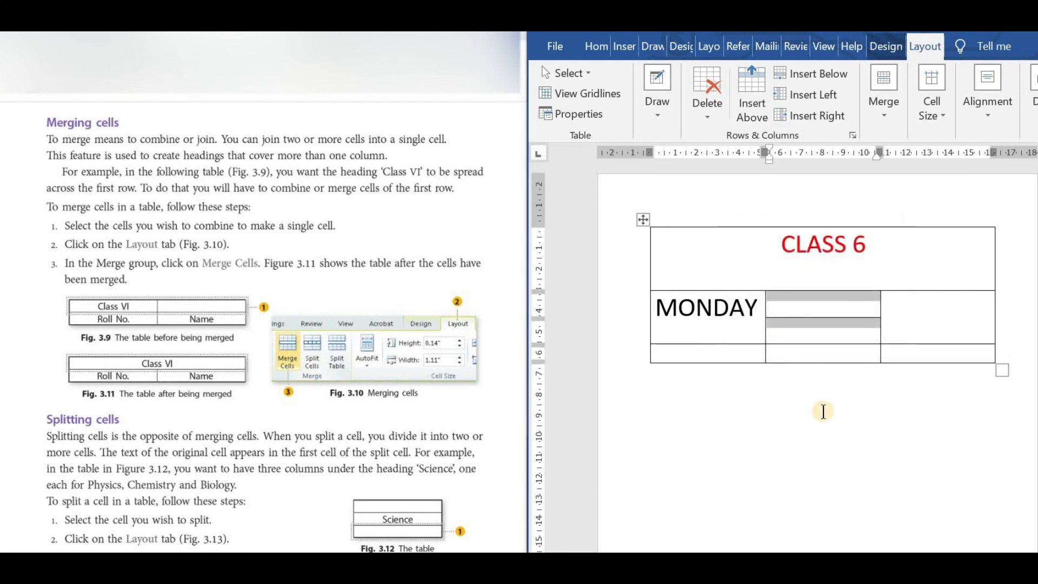
left_click(821, 410)
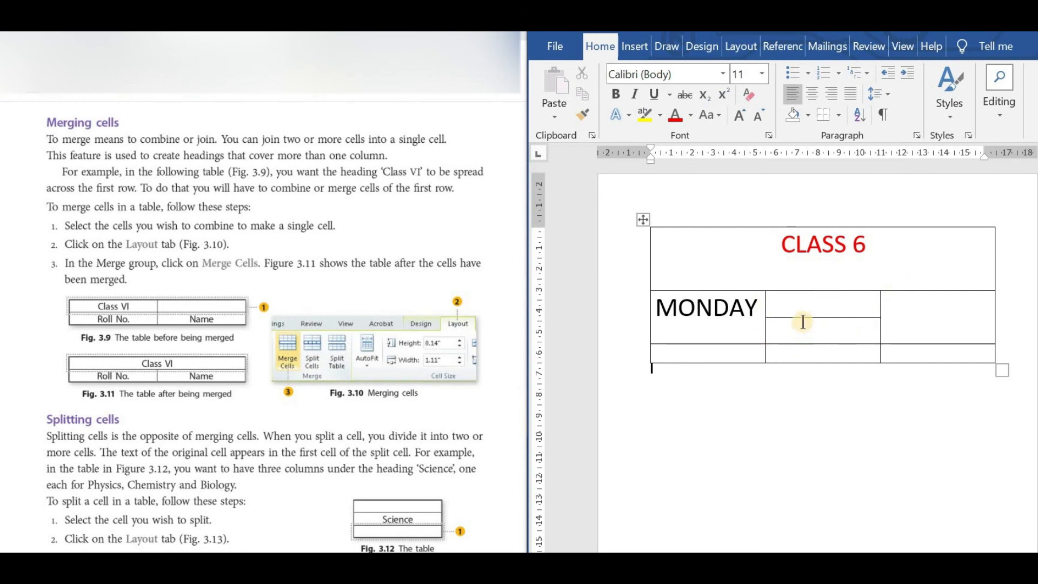
Enter 10 -12 in the upper split cell beside MONDAY and enlarge its text to 26 pt.
left_click(792, 309)
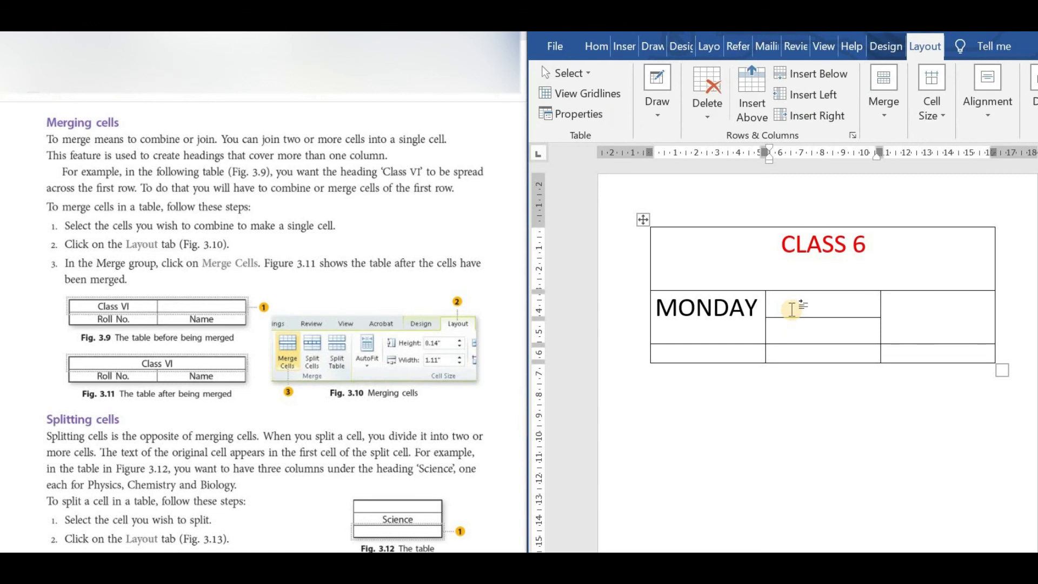
type("10 -12")
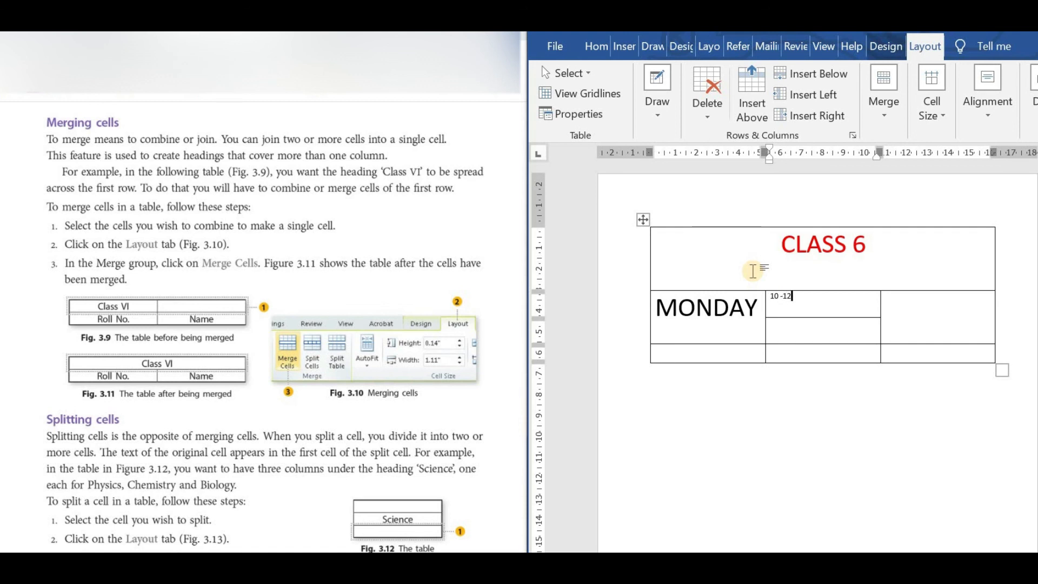
left_click(781, 302)
left_click_drag(781, 302, 773, 304)
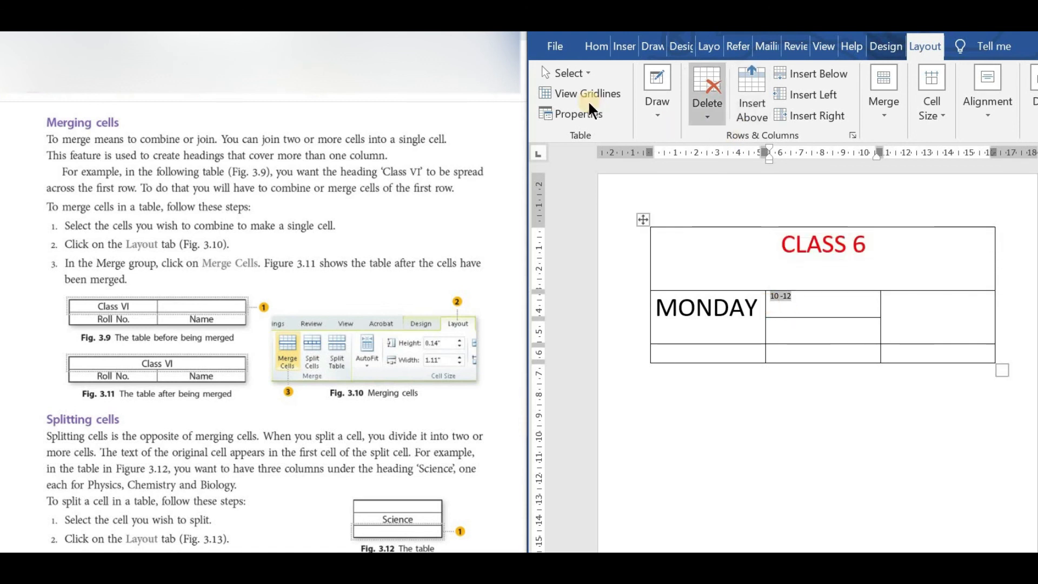
left_click(595, 47)
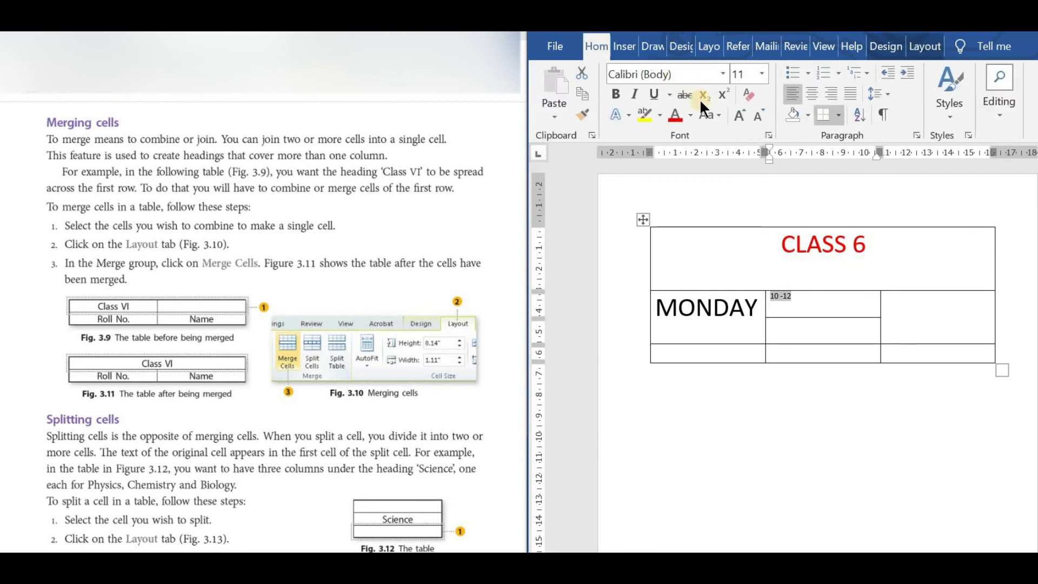
left_click(736, 120)
left_click(737, 120)
left_click(736, 120)
left_click(736, 120)
left_click(737, 120)
left_click(737, 120)
left_click(736, 120)
left_click(737, 120)
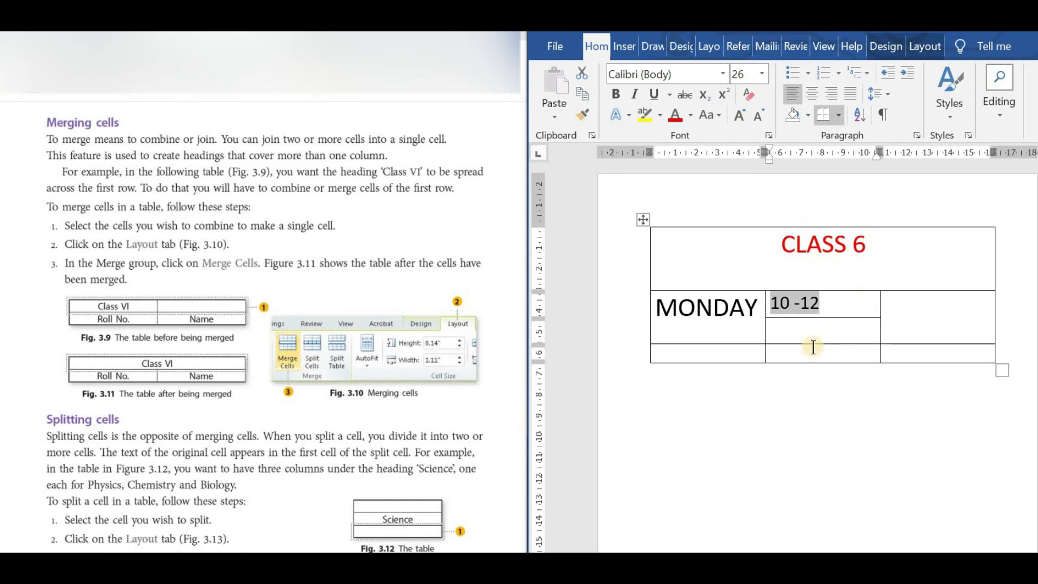
Enter 2-4 in the lower split cell beside MONDAY and set its text size to 28 pt.
left_click(793, 328)
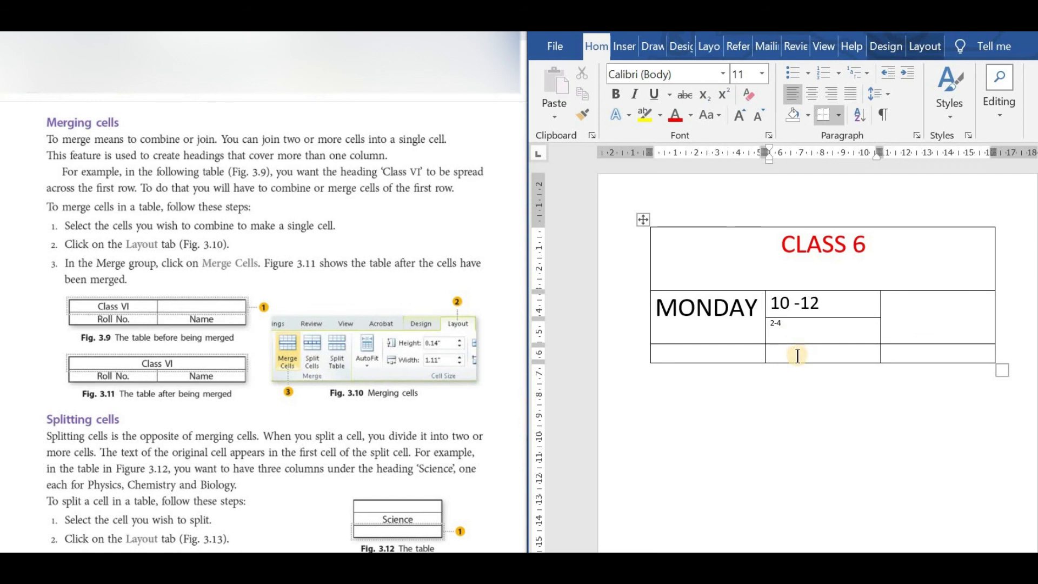
key("shift+Left")
key("shift+Left")
key("shift+Left")
left_click(738, 115)
left_click(737, 115)
left_click(738, 115)
left_click(738, 115)
left_click(738, 115)
left_click(738, 115)
left_click(738, 115)
left_click(737, 115)
left_click(738, 115)
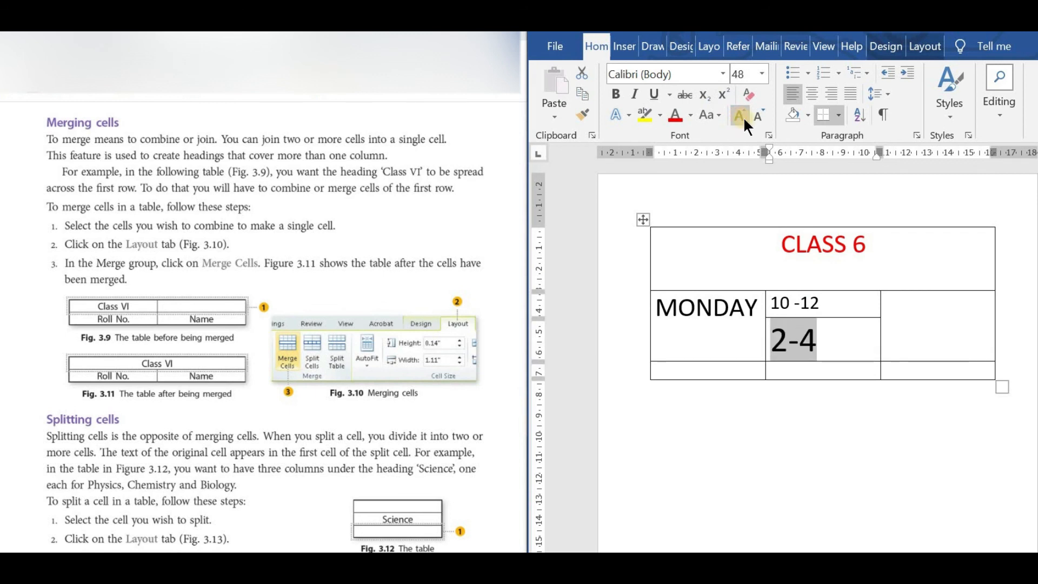
left_click(756, 115)
left_click(756, 116)
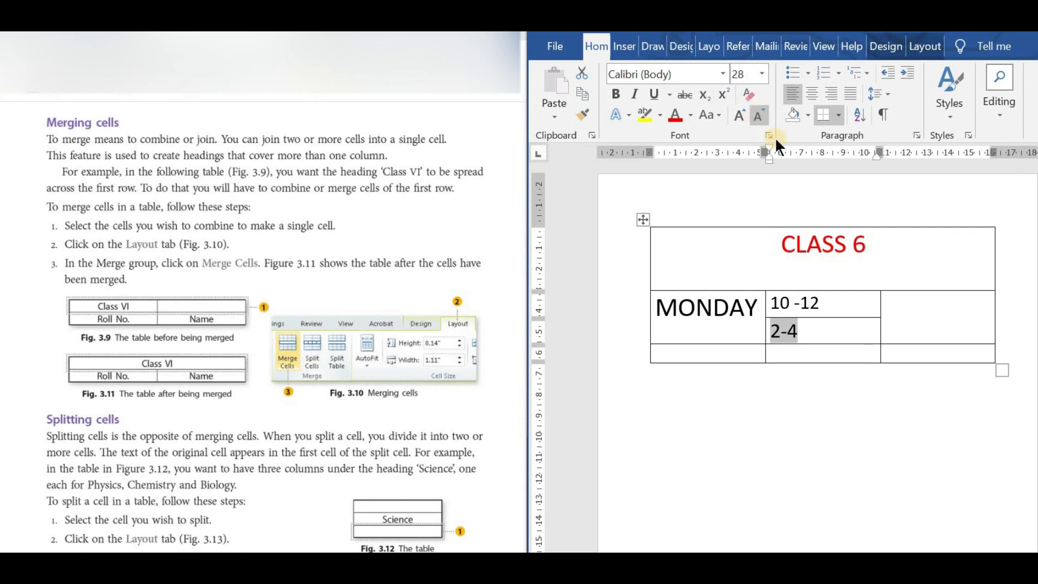
Split the empty third-column cell in the MONDAY row into 1 column and 2 rows.
left_click(920, 301)
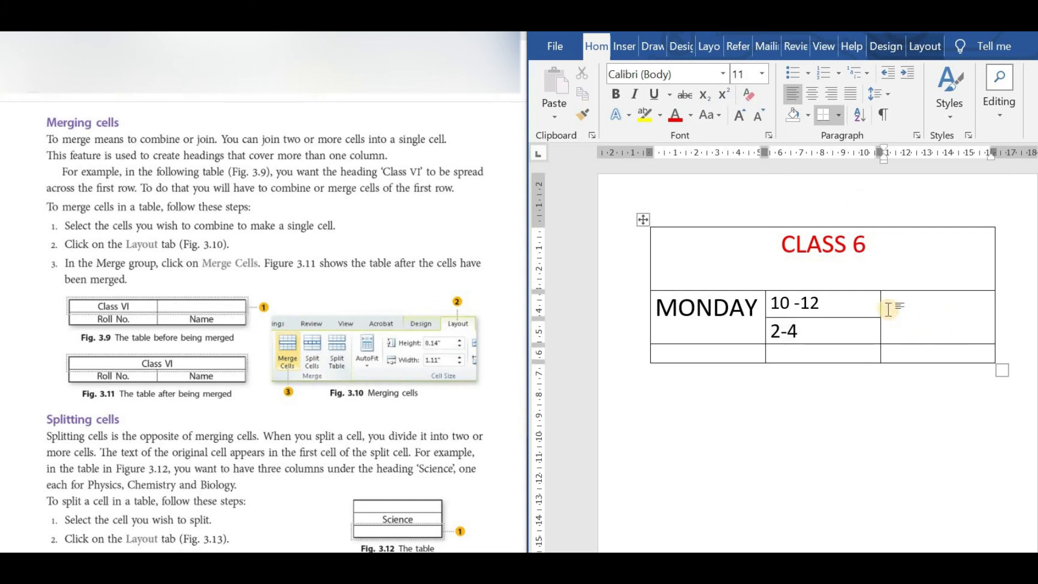
left_click(935, 312)
left_click(924, 46)
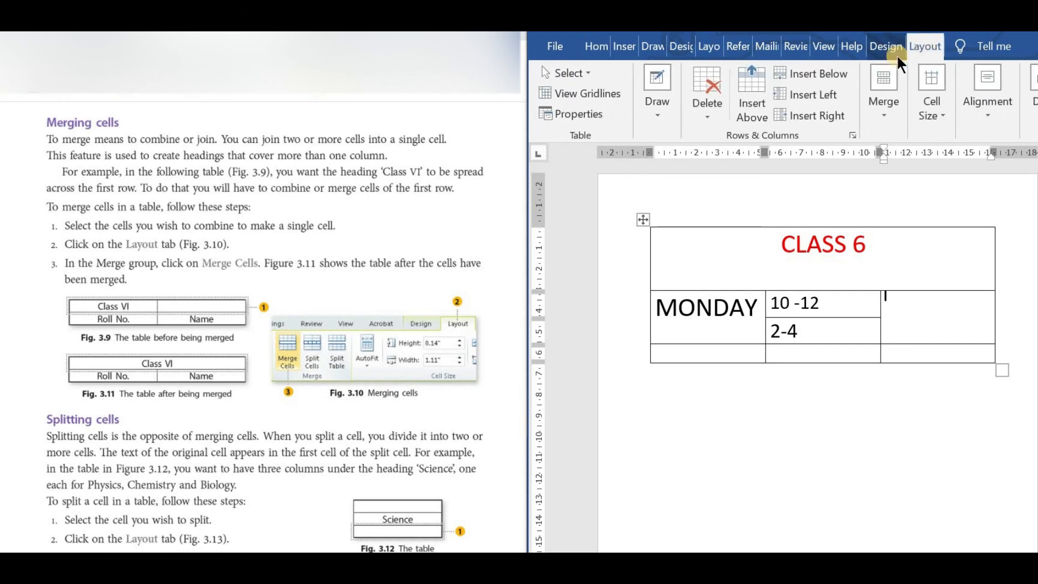
left_click(879, 111)
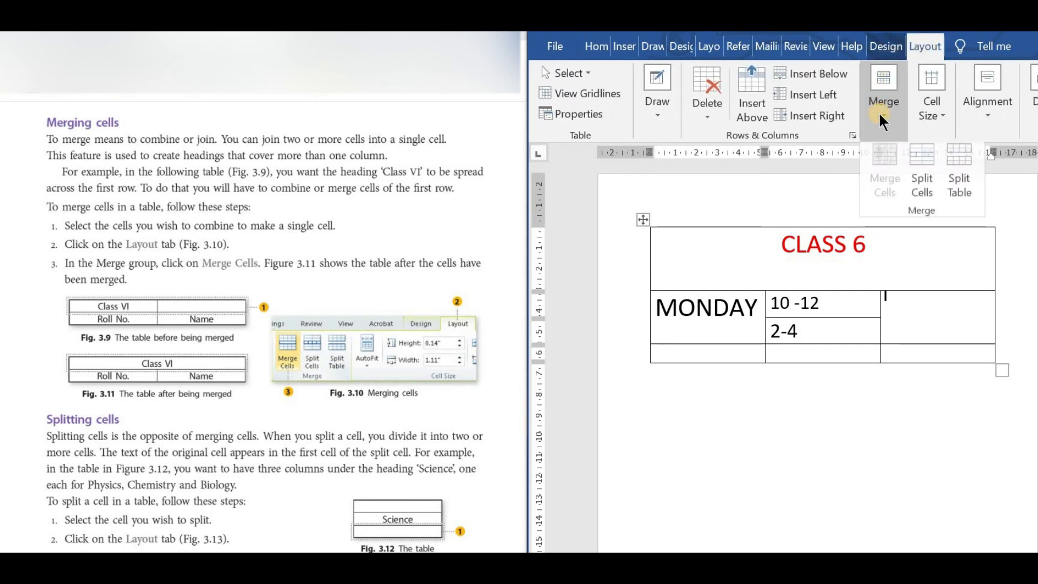
left_click(923, 186)
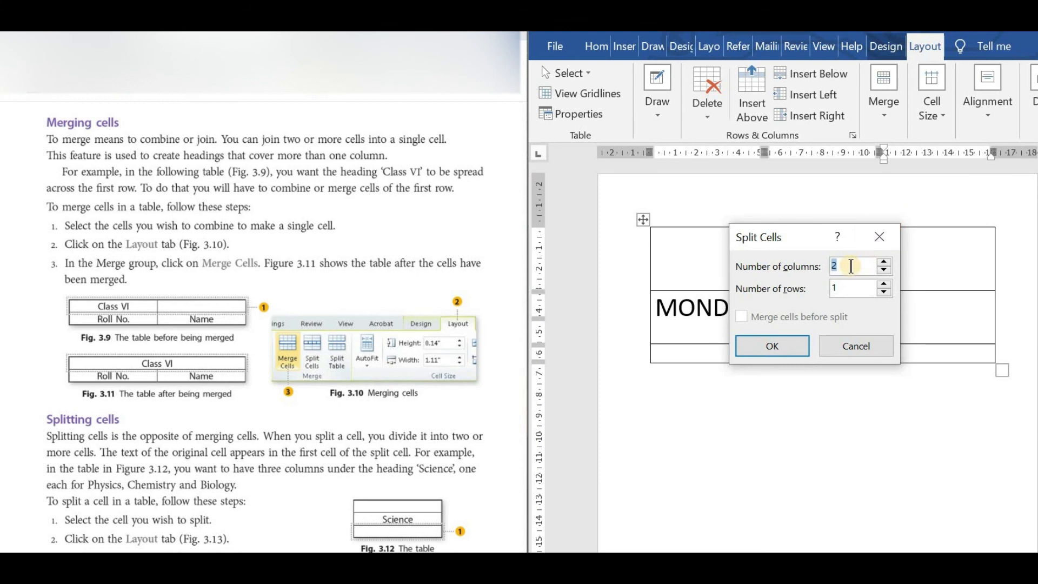
type("1")
left_click(840, 288)
left_click_drag(826, 296, 822, 297)
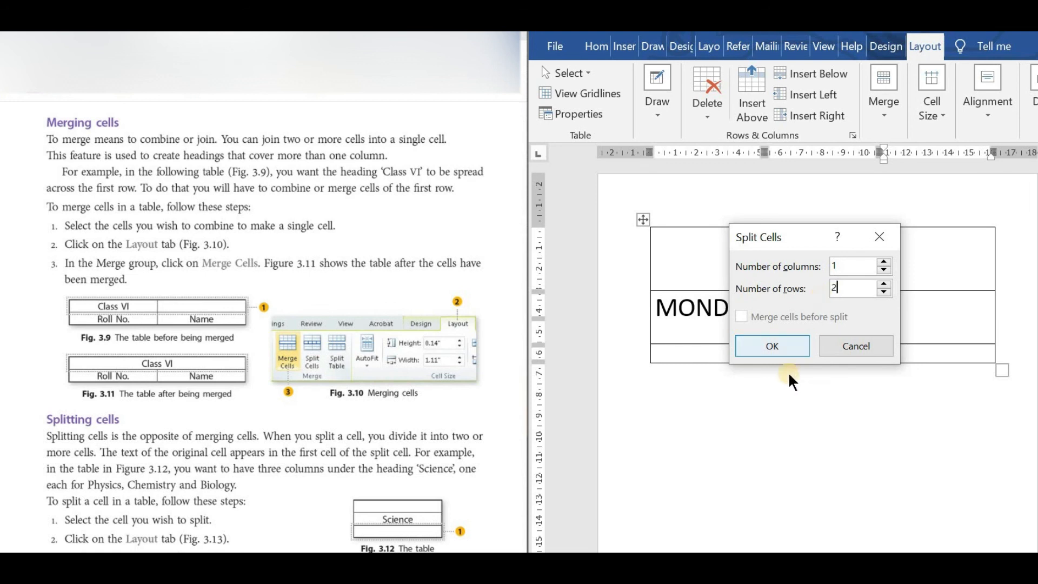
left_click(772, 346)
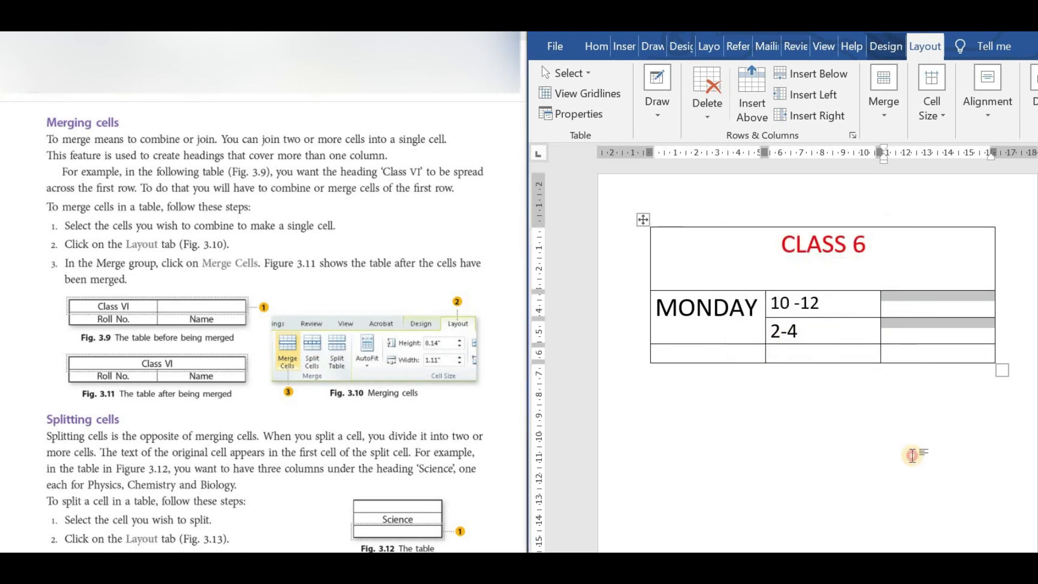
left_click(912, 455)
Enter ENGLISH in the upper split cell beside 10 -12 and SCIENCE in the lower one beside 2-4.
left_click(908, 305)
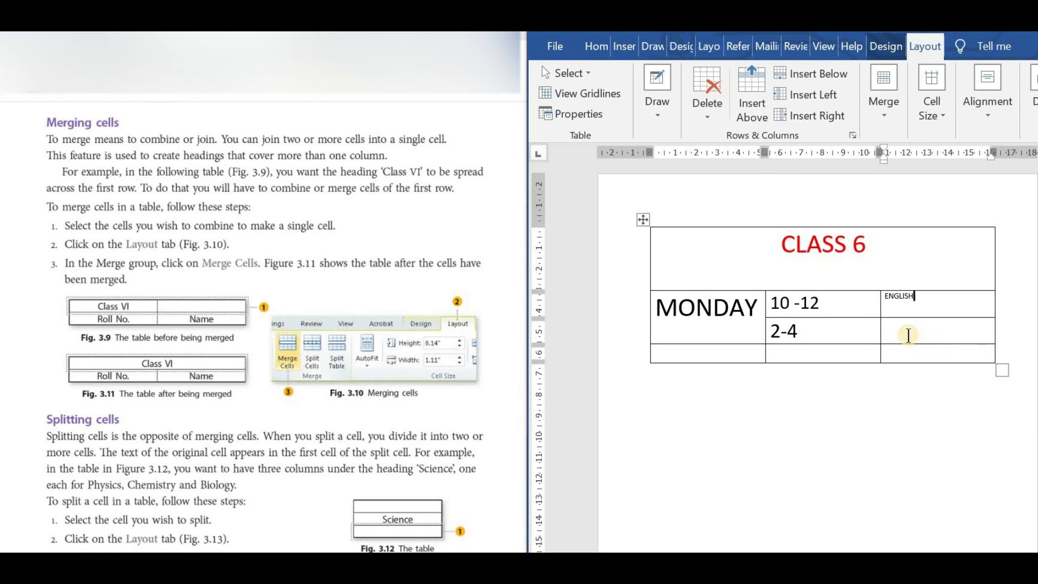
left_click(910, 336)
type("SCIENCE")
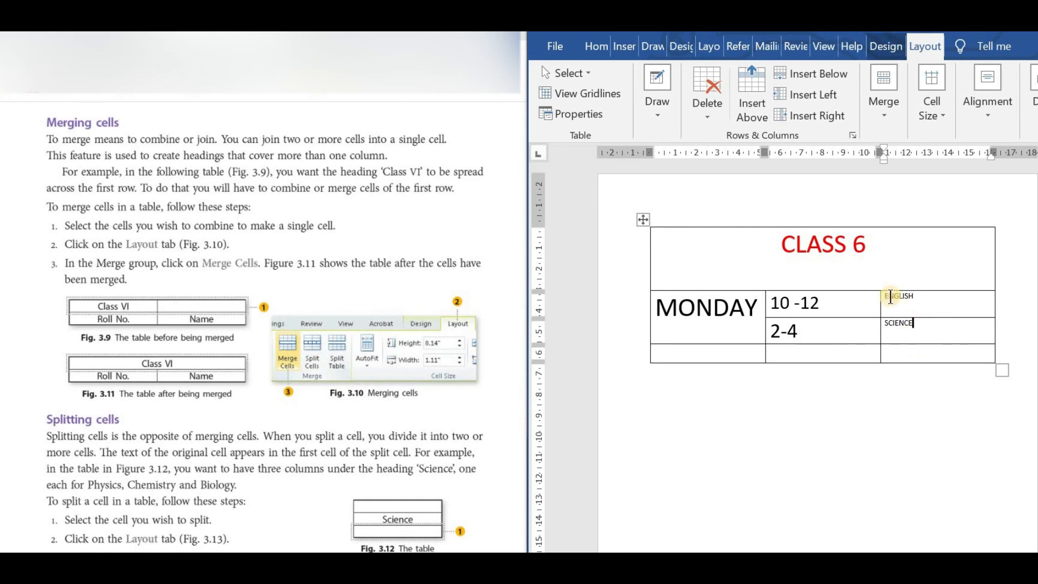
Enlarge the text of the third-column cells from ENGLISH down through SCIENCE to one font-size increment above 20 pt.
left_click_drag(891, 297, 924, 344)
left_click(596, 46)
left_click(736, 117)
left_click(734, 115)
left_click(734, 115)
left_click(735, 116)
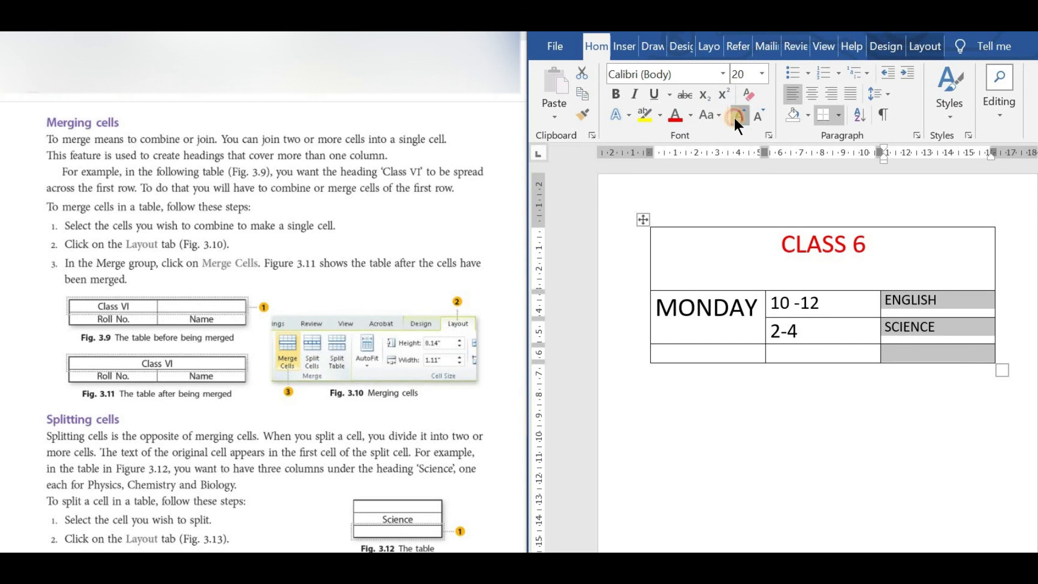
left_click(734, 115)
left_click(755, 405)
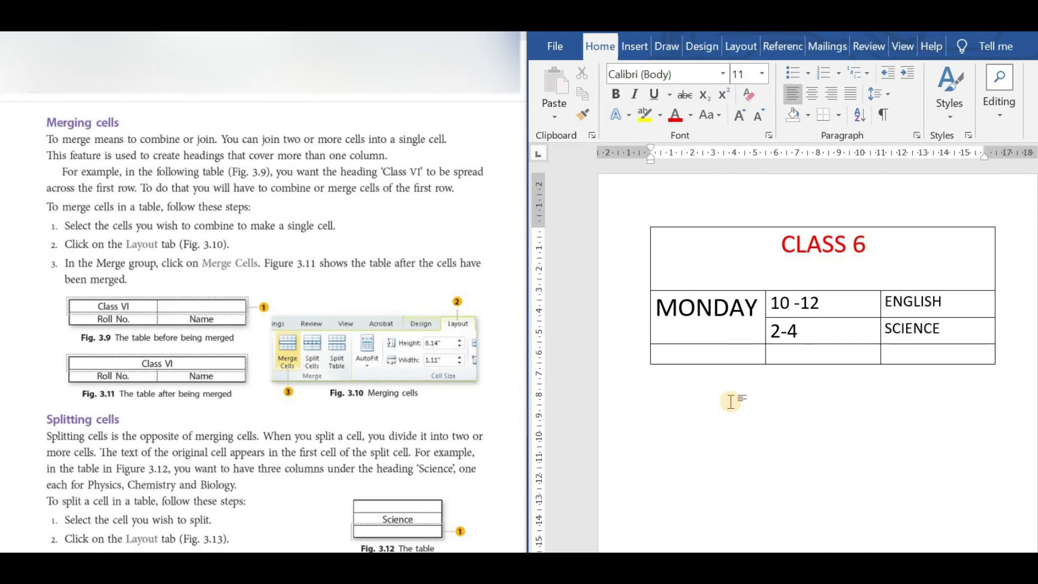